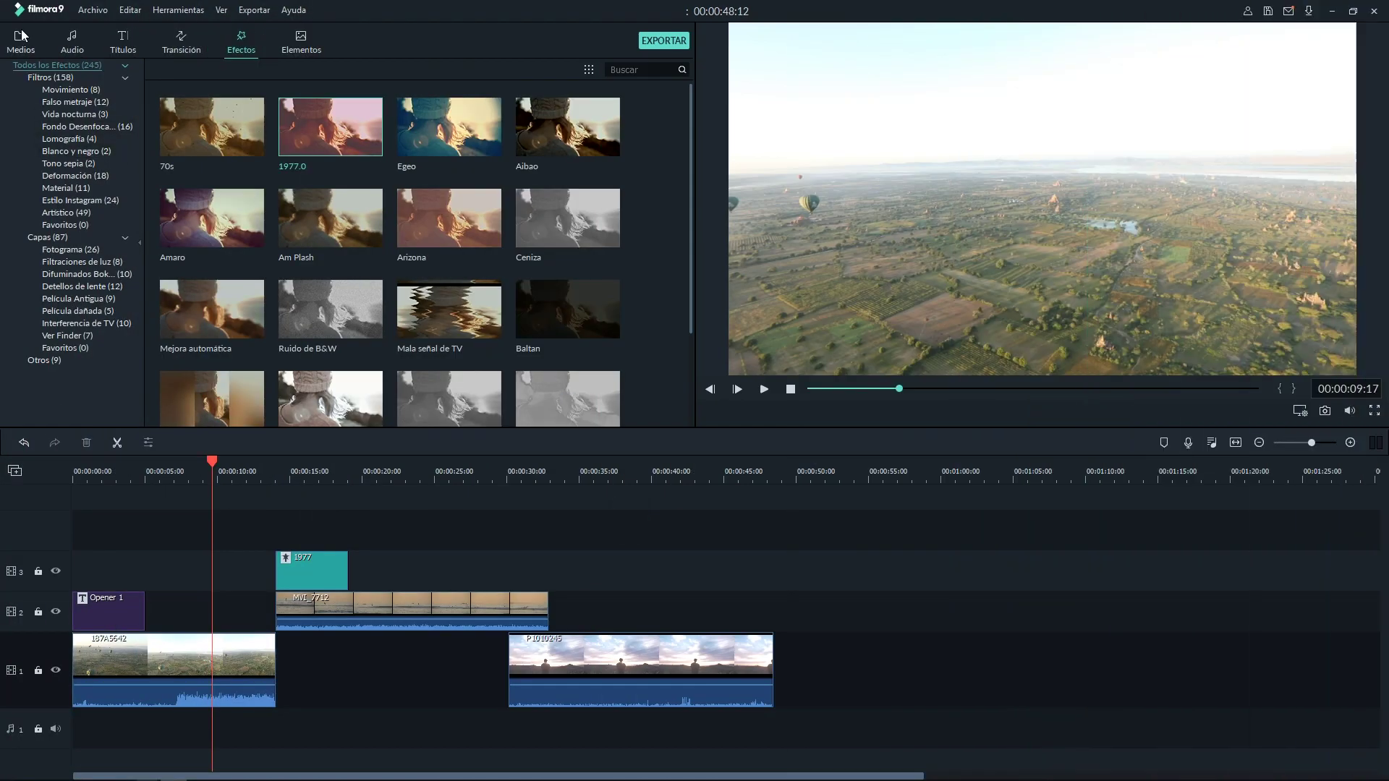
Show the project's media library and move the playhead to about 20 seconds, over the MVI_7712 clip
{"action": "left_click", "coordinate": [18, 39]}
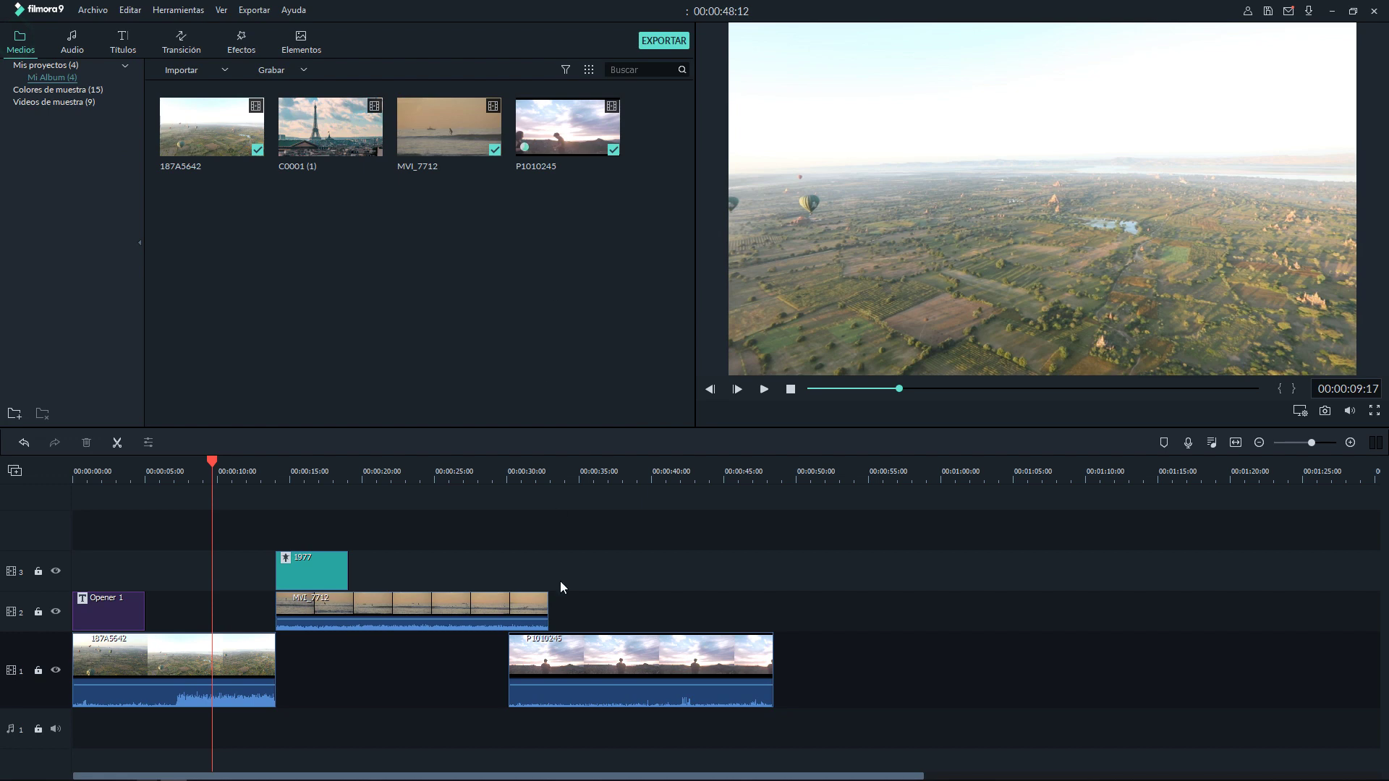
{"action": "left_click_drag", "start_coordinate": [215, 460], "coordinate": [375, 463]}
{"action": "left_click_drag", "start_coordinate": [216, 460], "coordinate": [376, 463]}
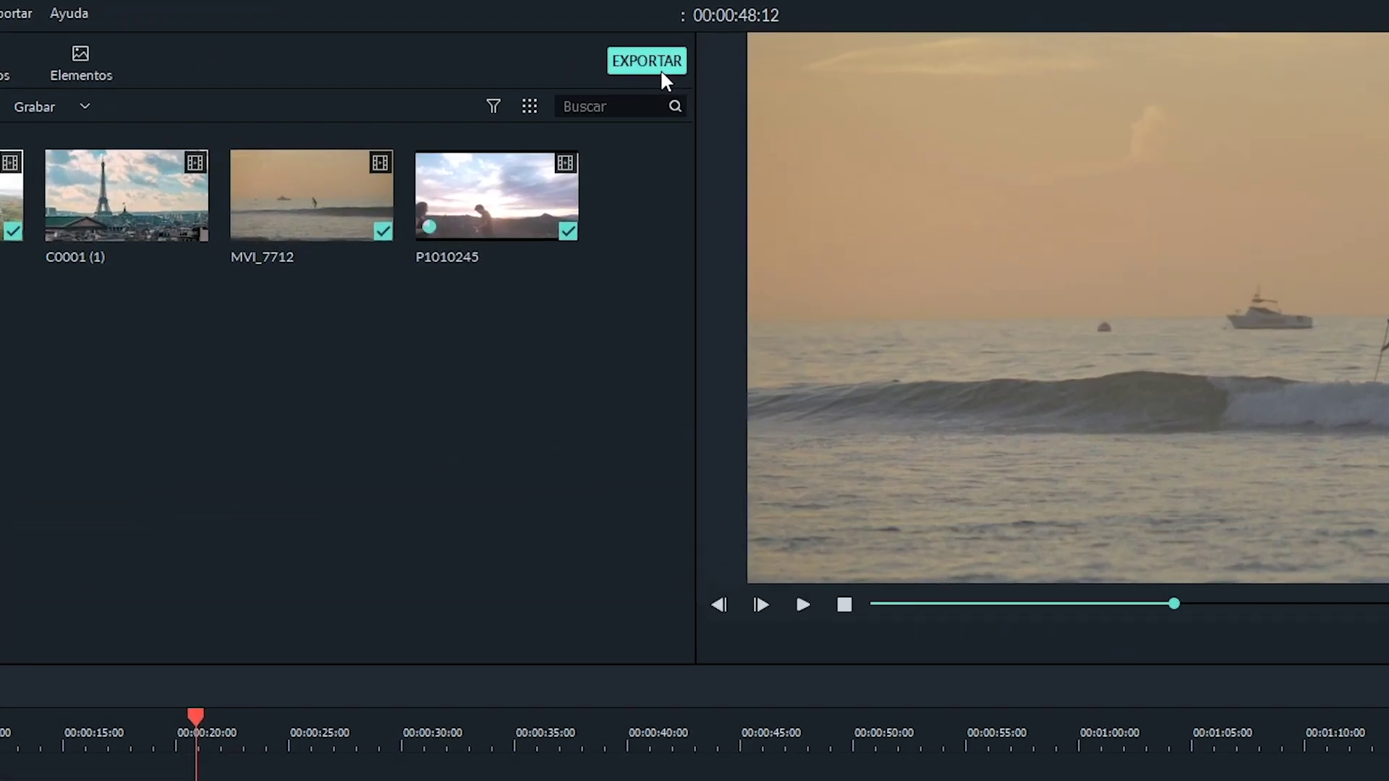
Open the export window and examine the device, YouTube, Vimeo and DVD export options, ending on the local file export
{"action": "left_click", "coordinate": [659, 68]}
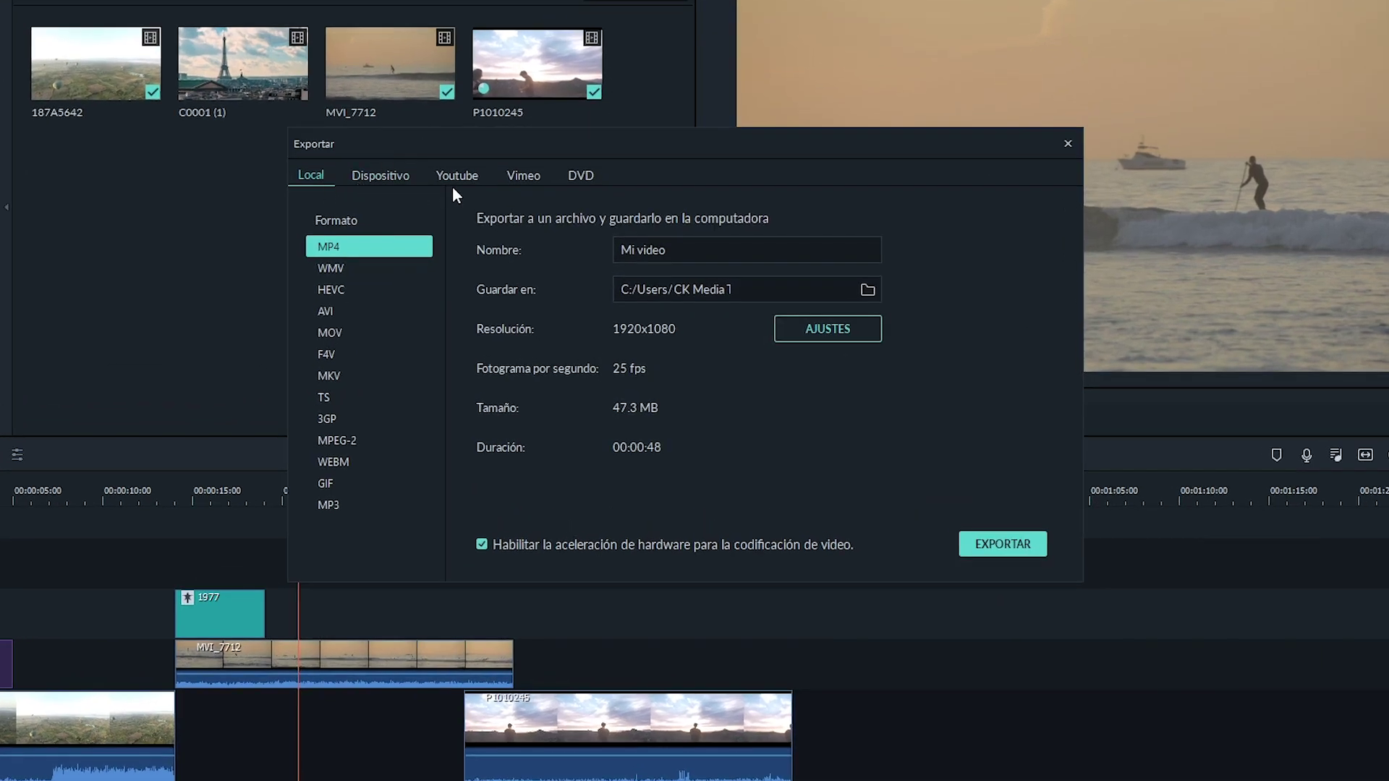
{"action": "left_click", "coordinate": [357, 174]}
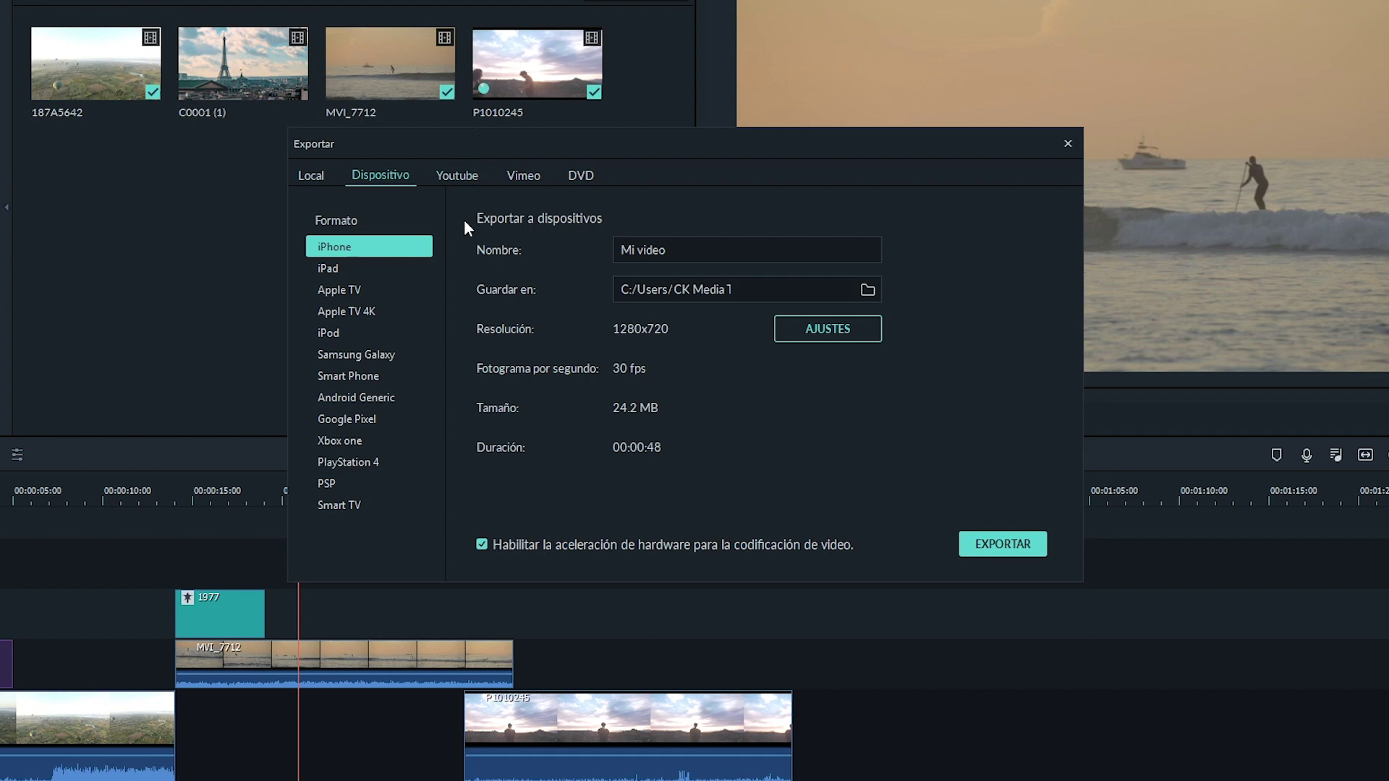
{"action": "left_click", "coordinate": [461, 177]}
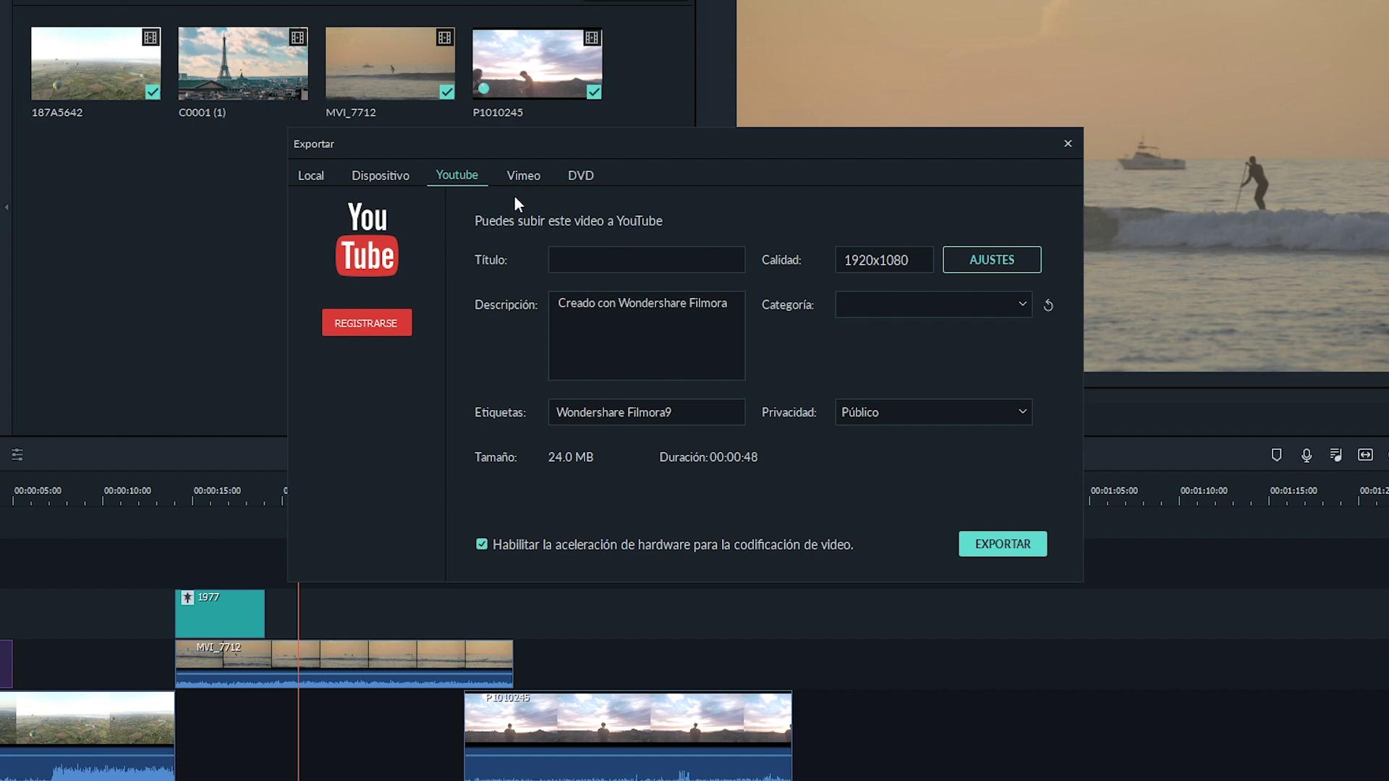
{"action": "left_click", "coordinate": [528, 174]}
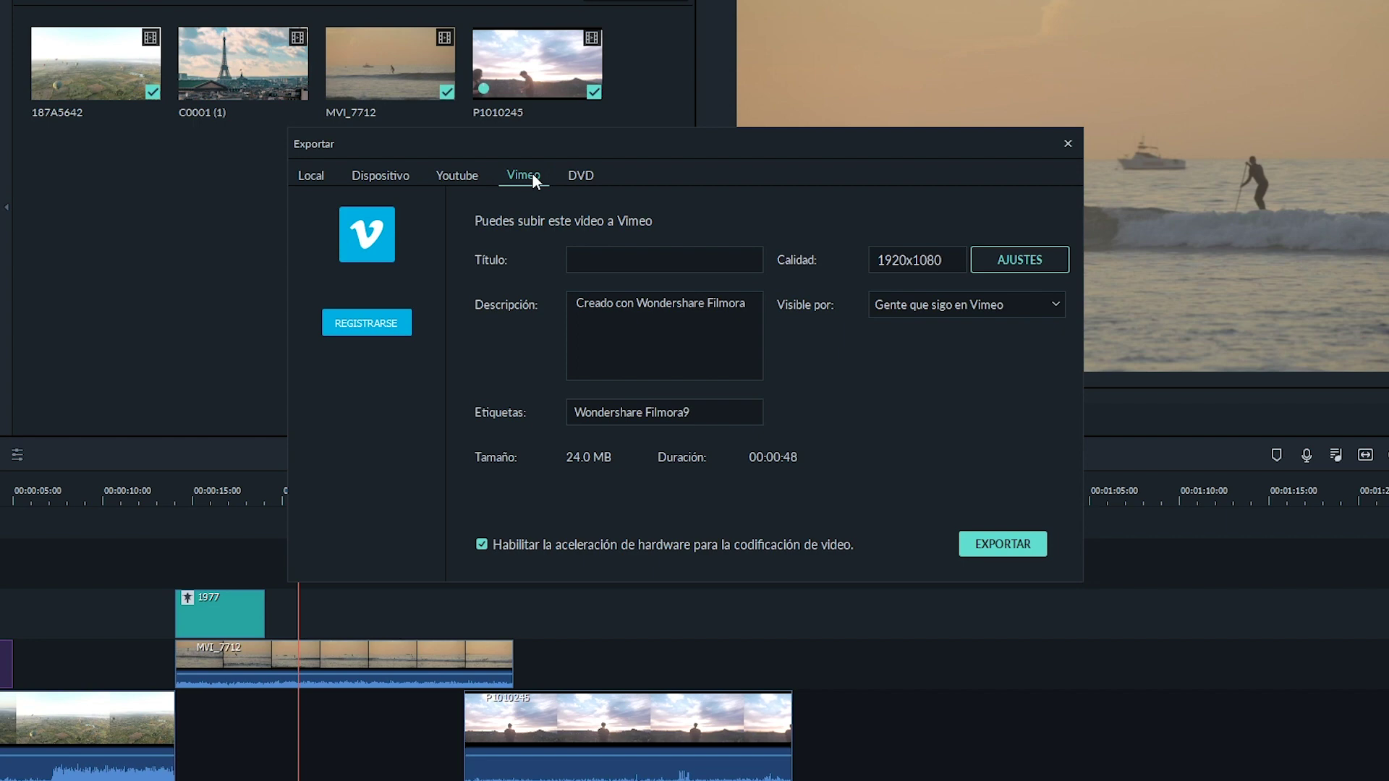
{"action": "left_click", "coordinate": [583, 176]}
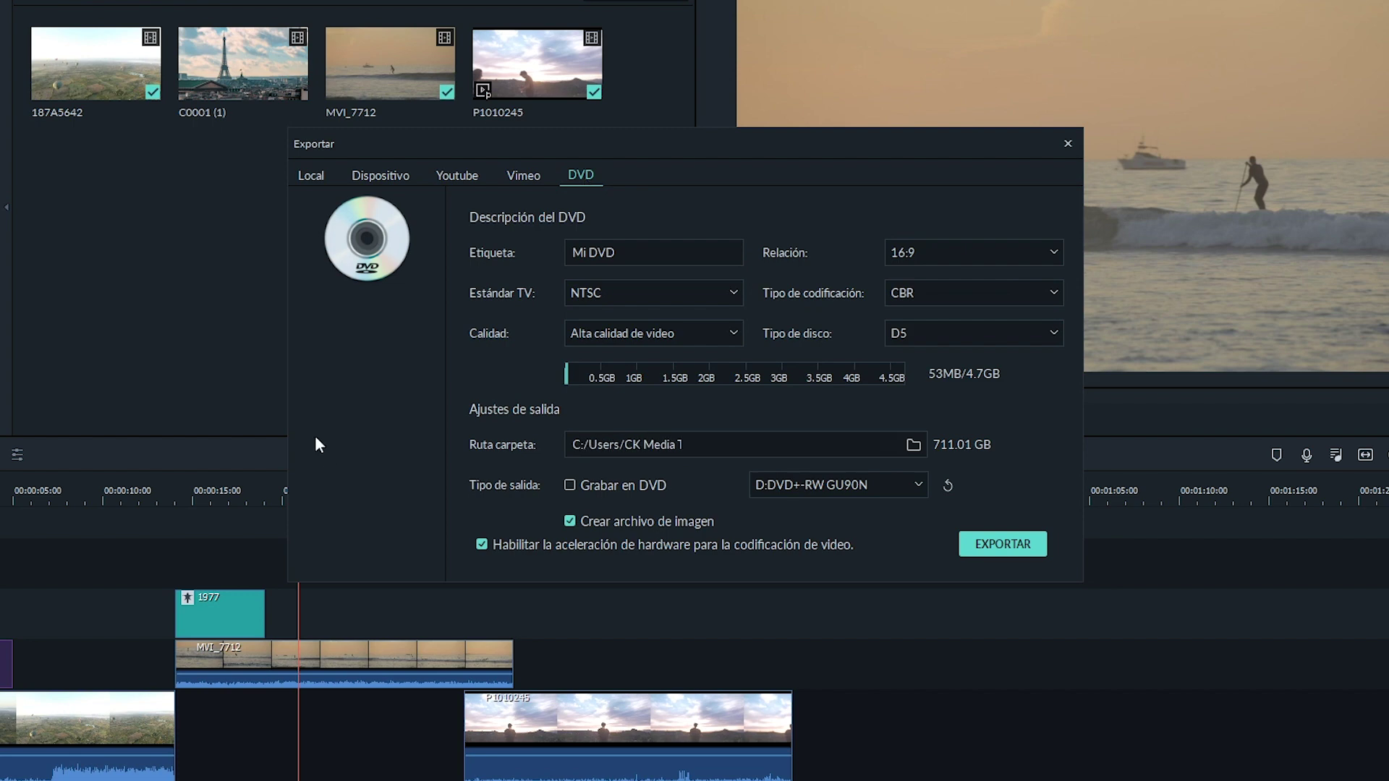
{"action": "left_click", "coordinate": [315, 173]}
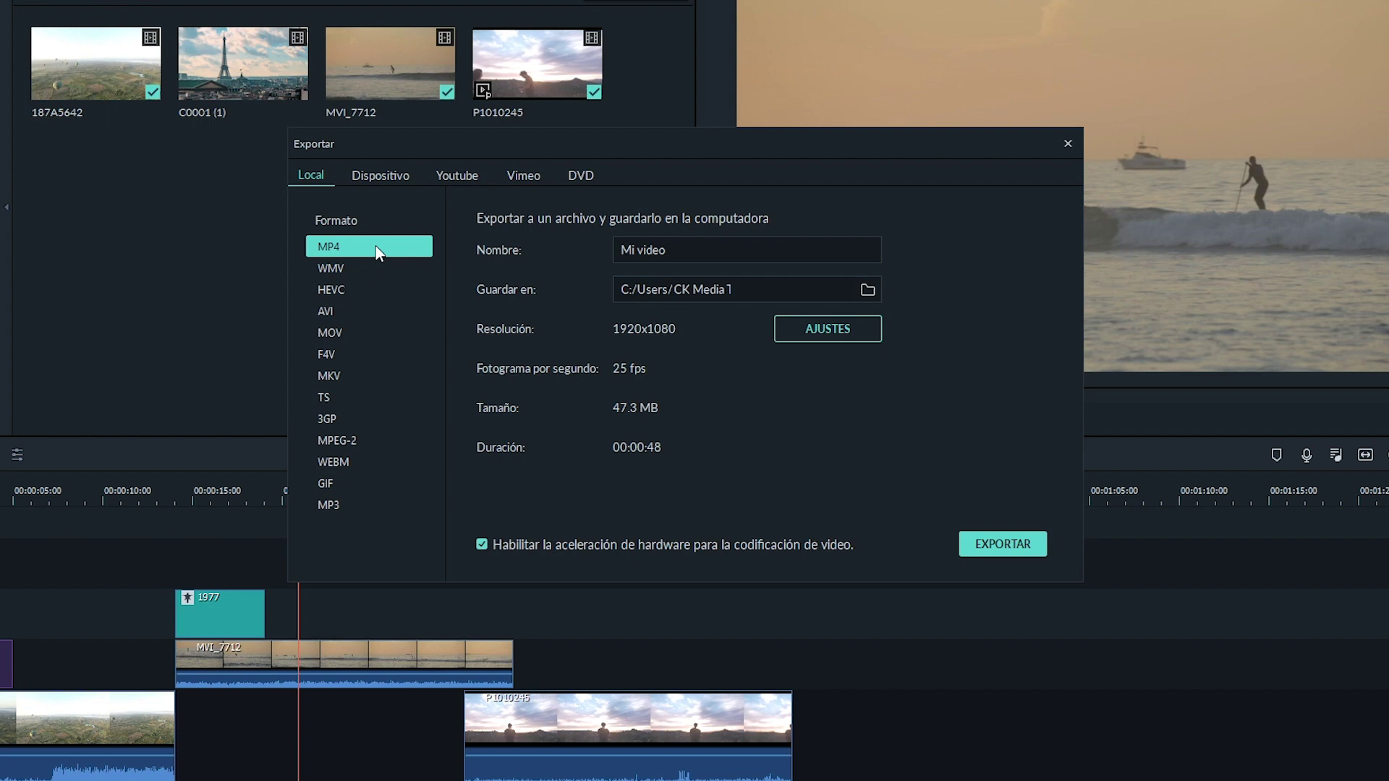
Open the MP4 export settings, check the video encoder choices and choose the 1920x1080 resolution
{"action": "left_click", "coordinate": [829, 339]}
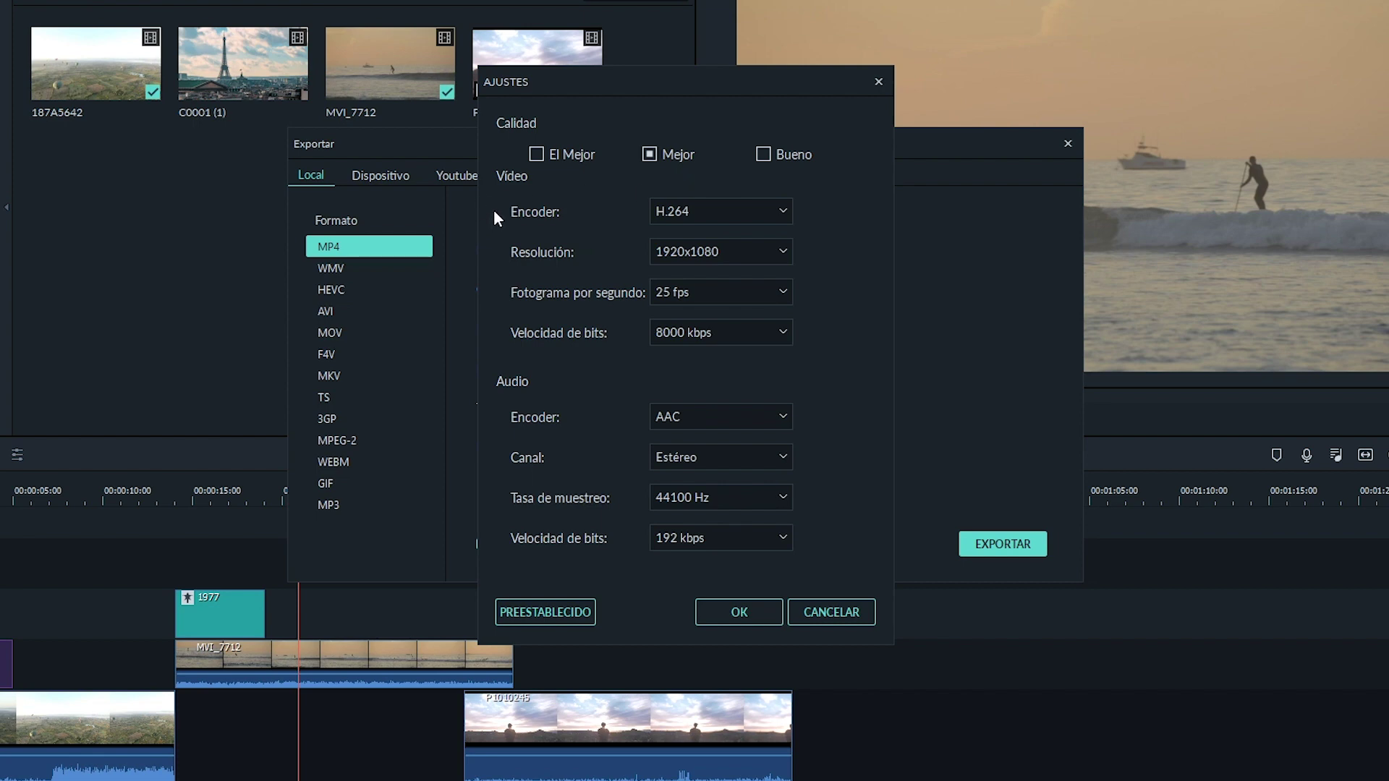
{"action": "left_click", "coordinate": [755, 214]}
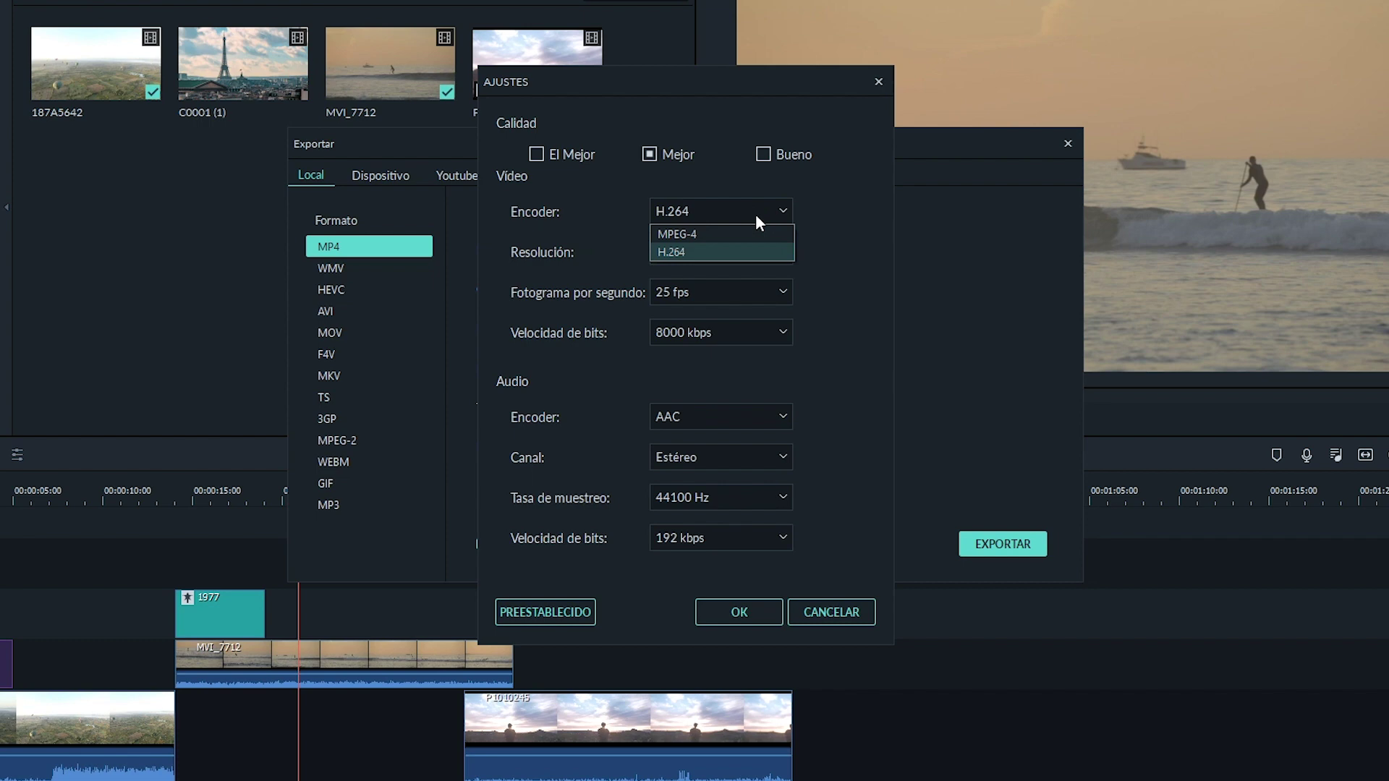
{"action": "left_click", "coordinate": [755, 214]}
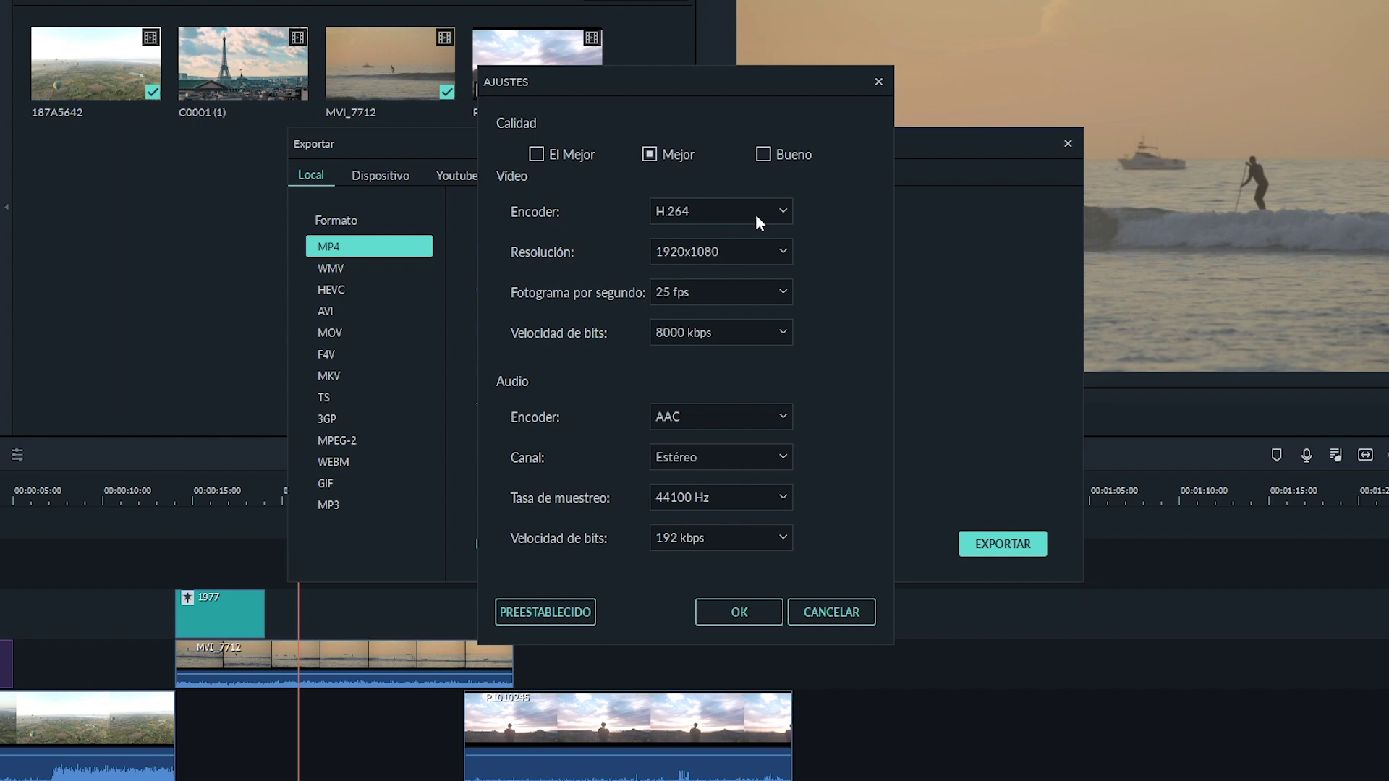
{"action": "left_click", "coordinate": [748, 255]}
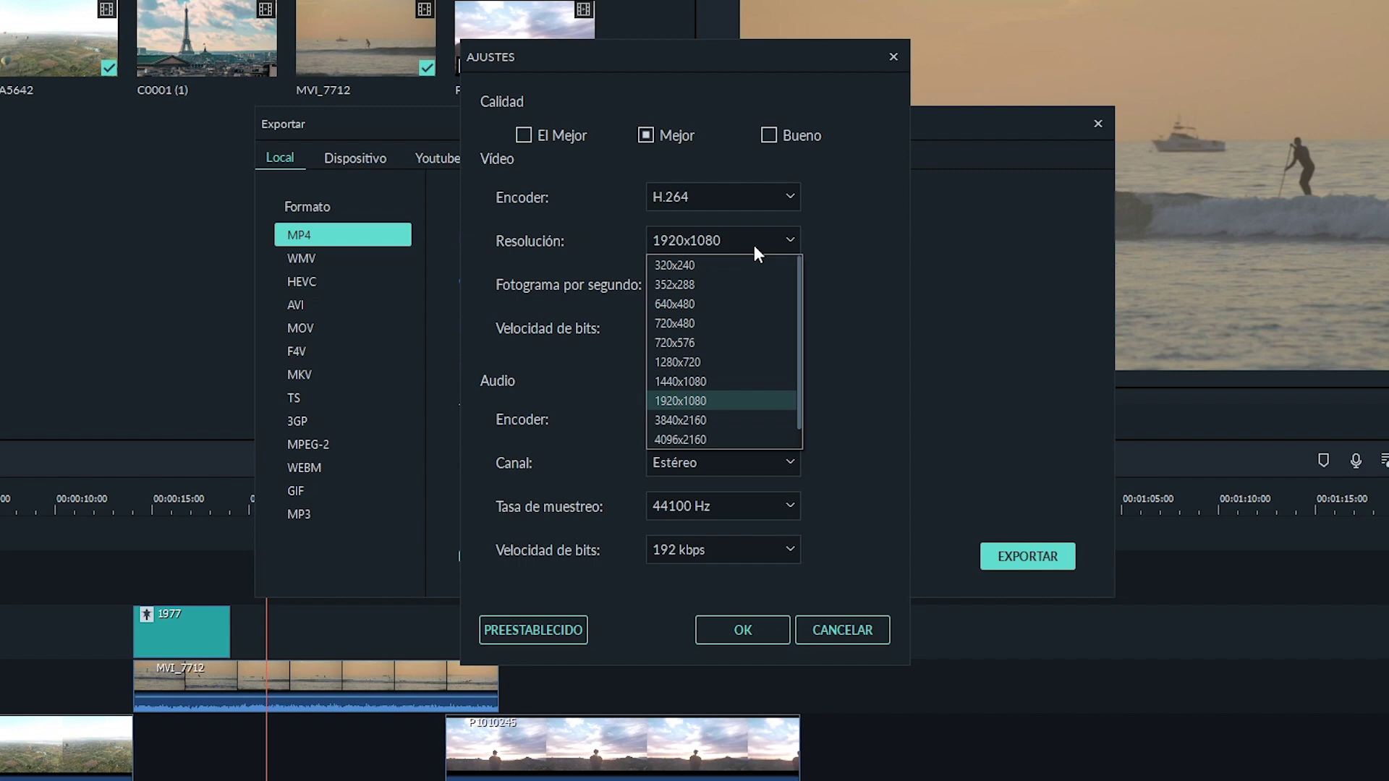
{"action": "scroll", "coordinate": [700, 431], "scroll_direction": "down", "scroll_amount": 1}
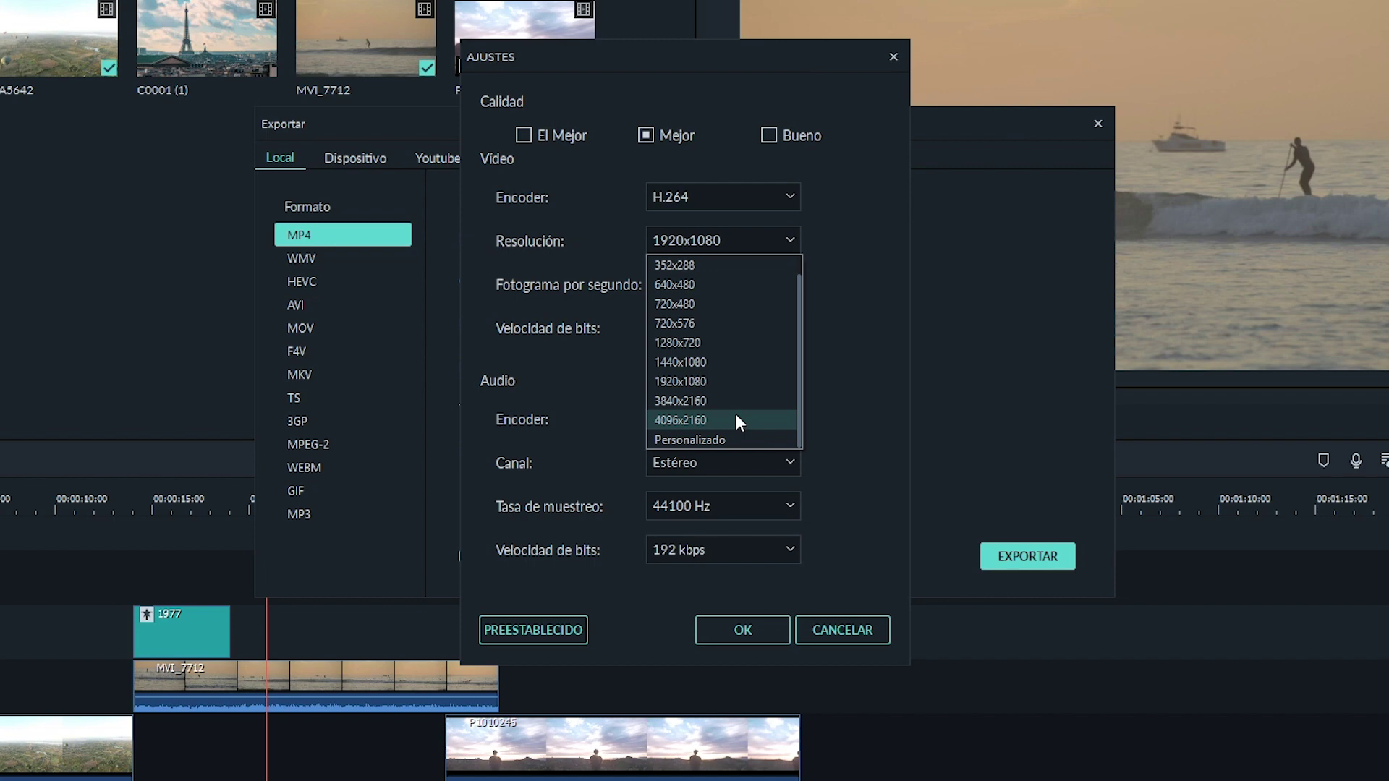
{"action": "scroll", "coordinate": [735, 414], "scroll_direction": "up", "scroll_amount": 1}
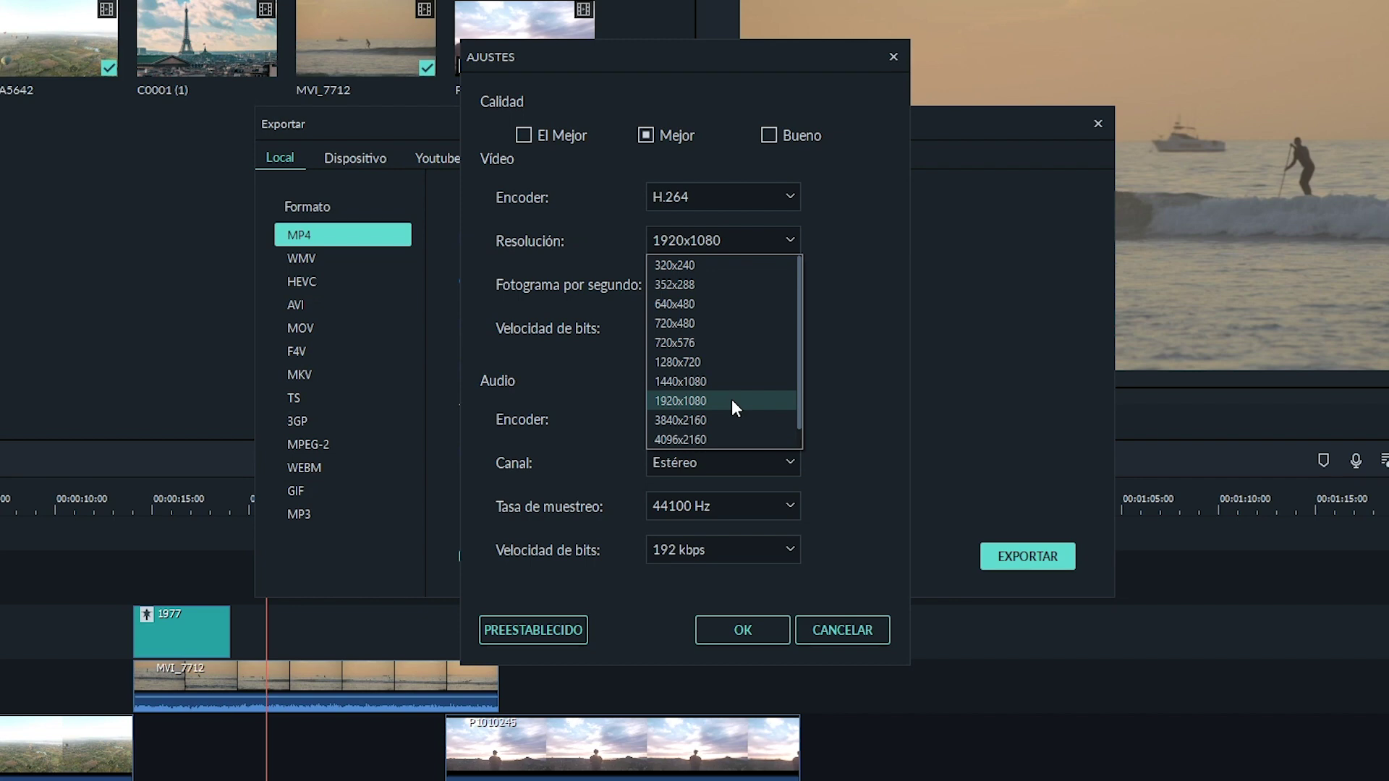
{"action": "left_click", "coordinate": [732, 402]}
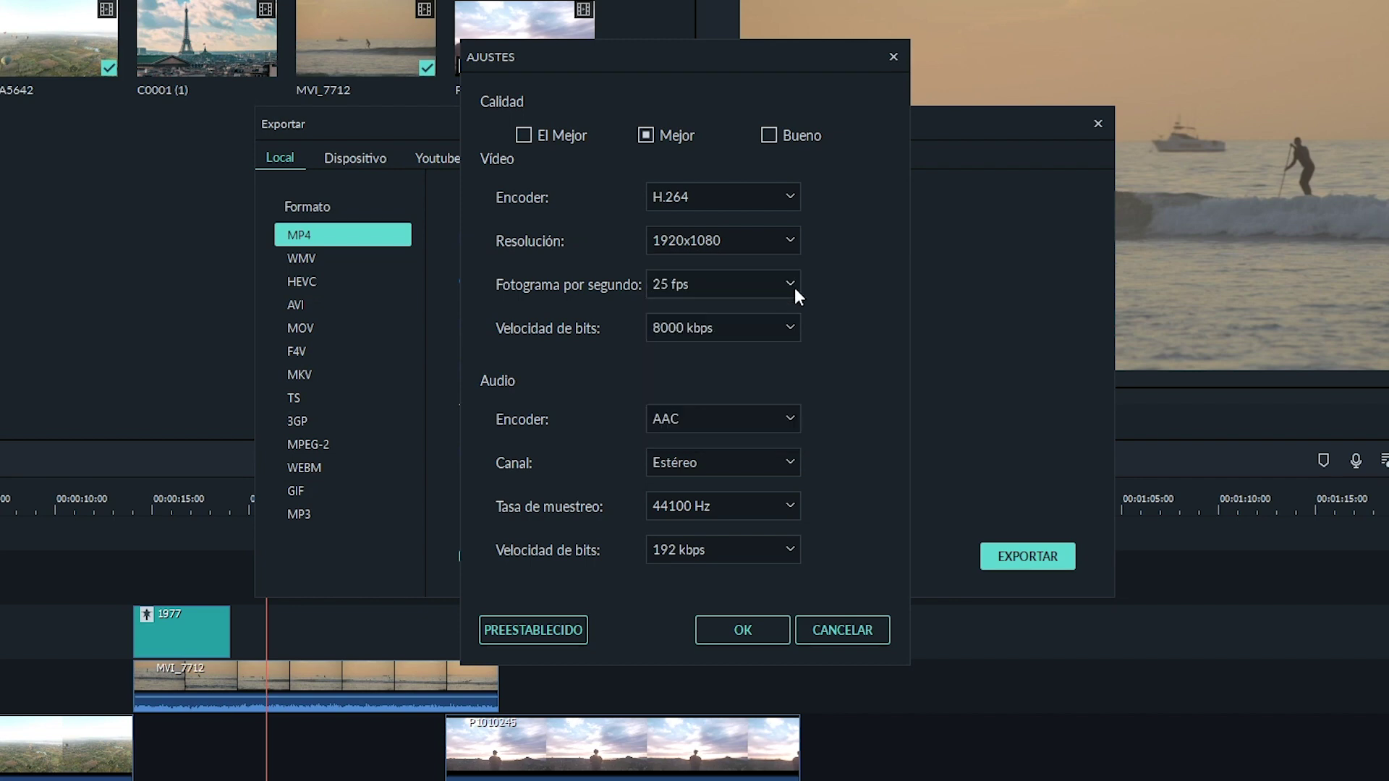
Set the video frame rate in the export settings to 24 fps
{"action": "left_click", "coordinate": [794, 287]}
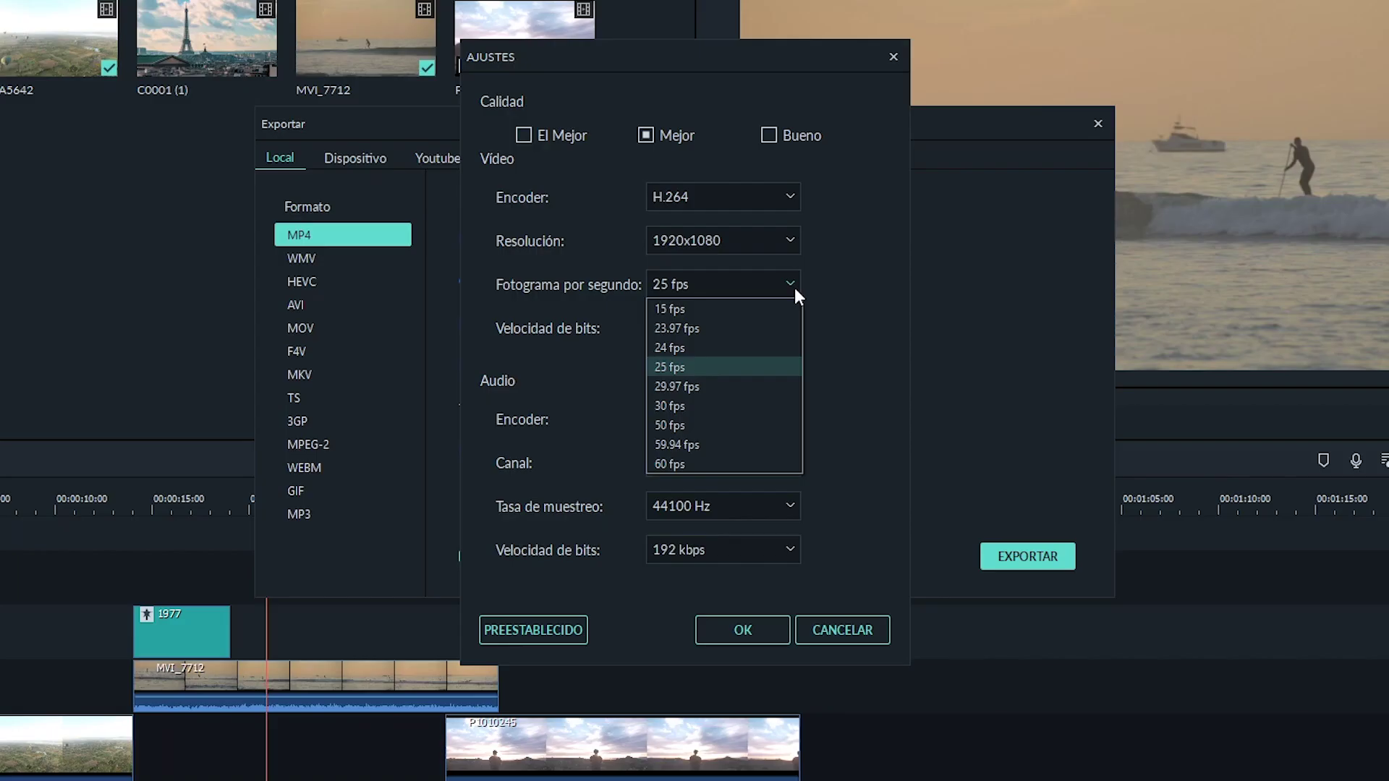
{"action": "left_click", "coordinate": [794, 287]}
{"action": "left_click", "coordinate": [794, 287]}
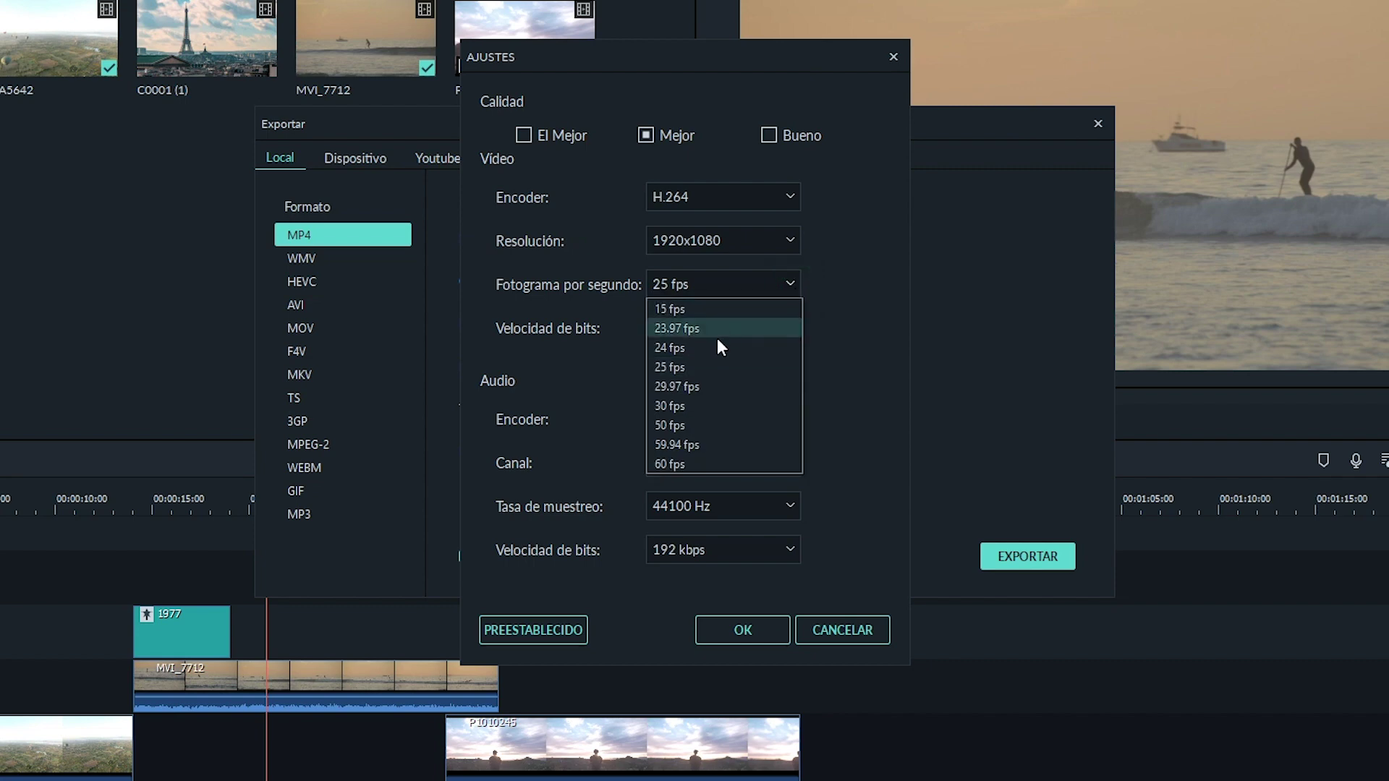
{"action": "left_click", "coordinate": [704, 347]}
Set the video frame rate in the export settings to 30 fps
{"action": "left_click", "coordinate": [733, 291]}
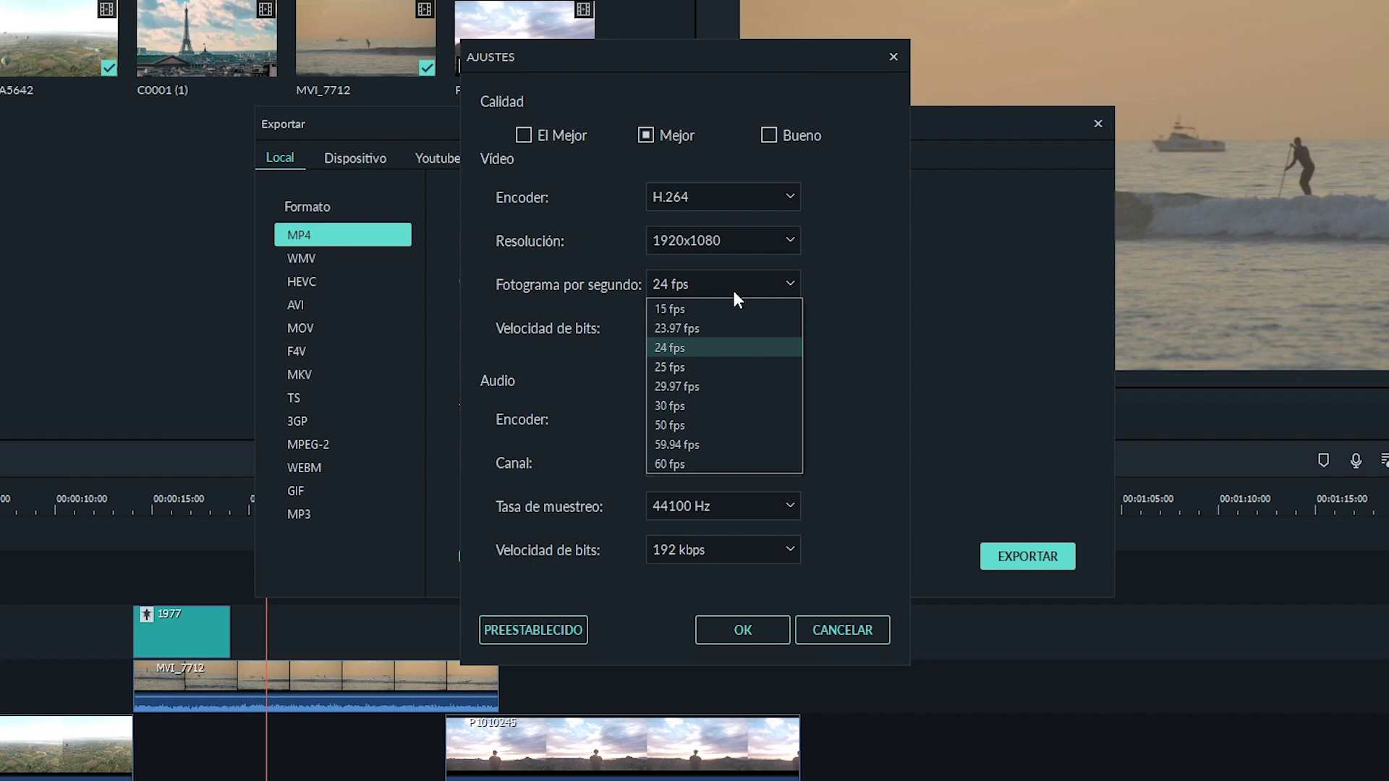
{"action": "left_click", "coordinate": [732, 402]}
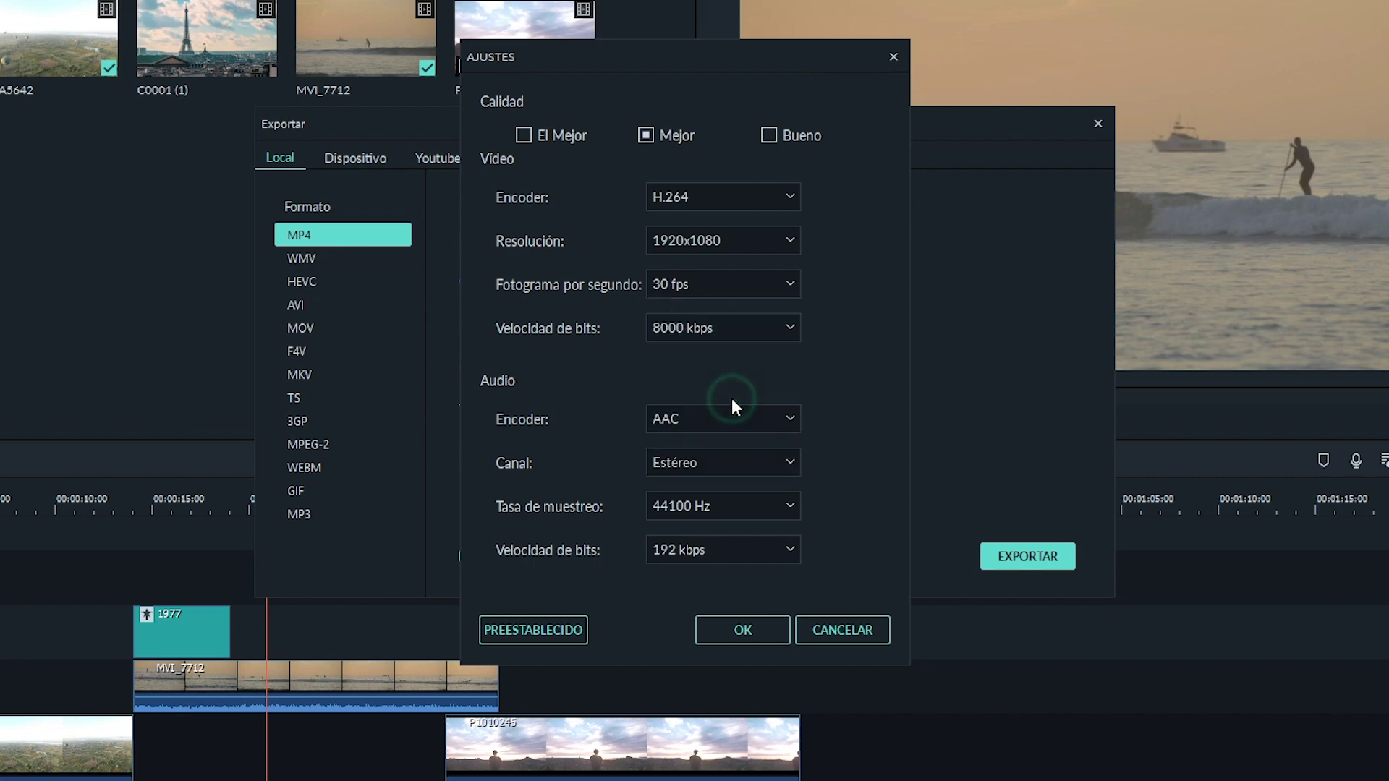
{"action": "left_click", "coordinate": [785, 287]}
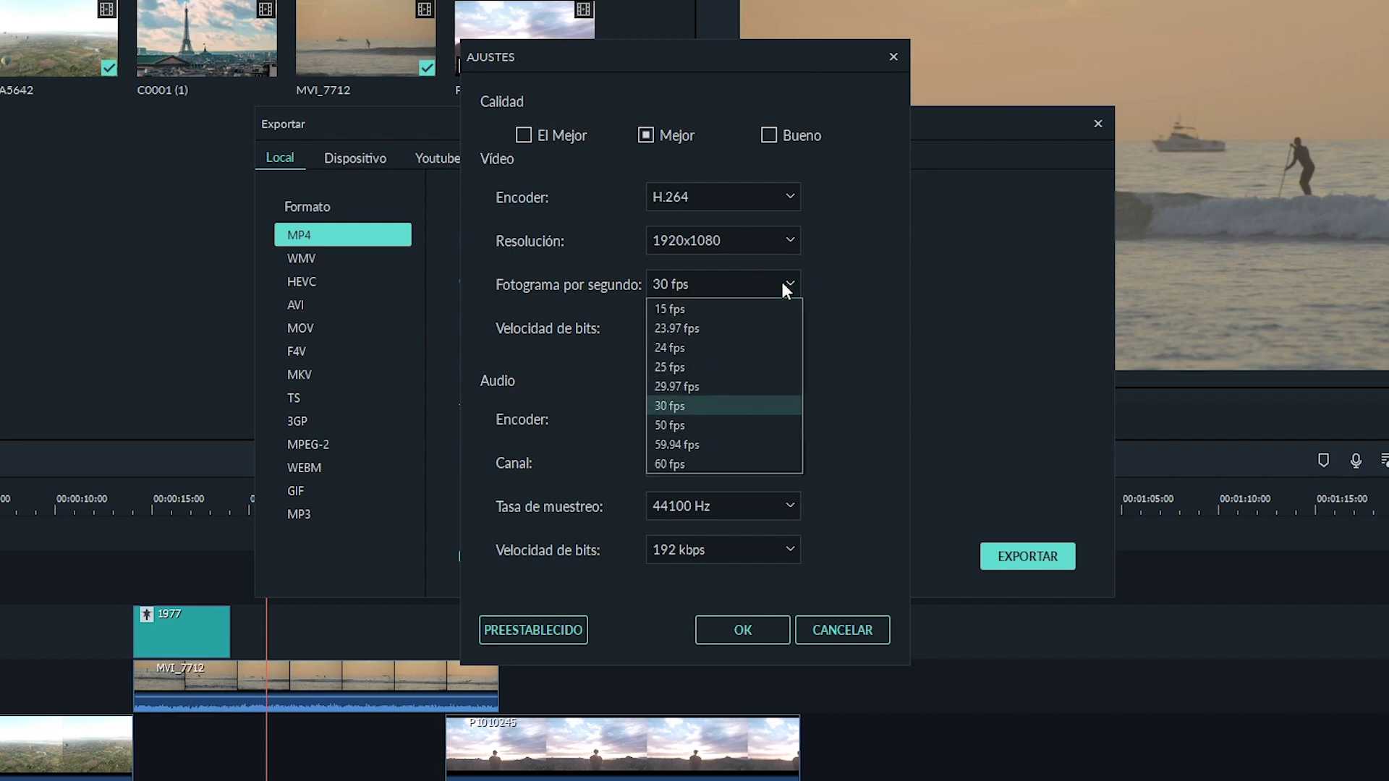
{"action": "left_click", "coordinate": [783, 284]}
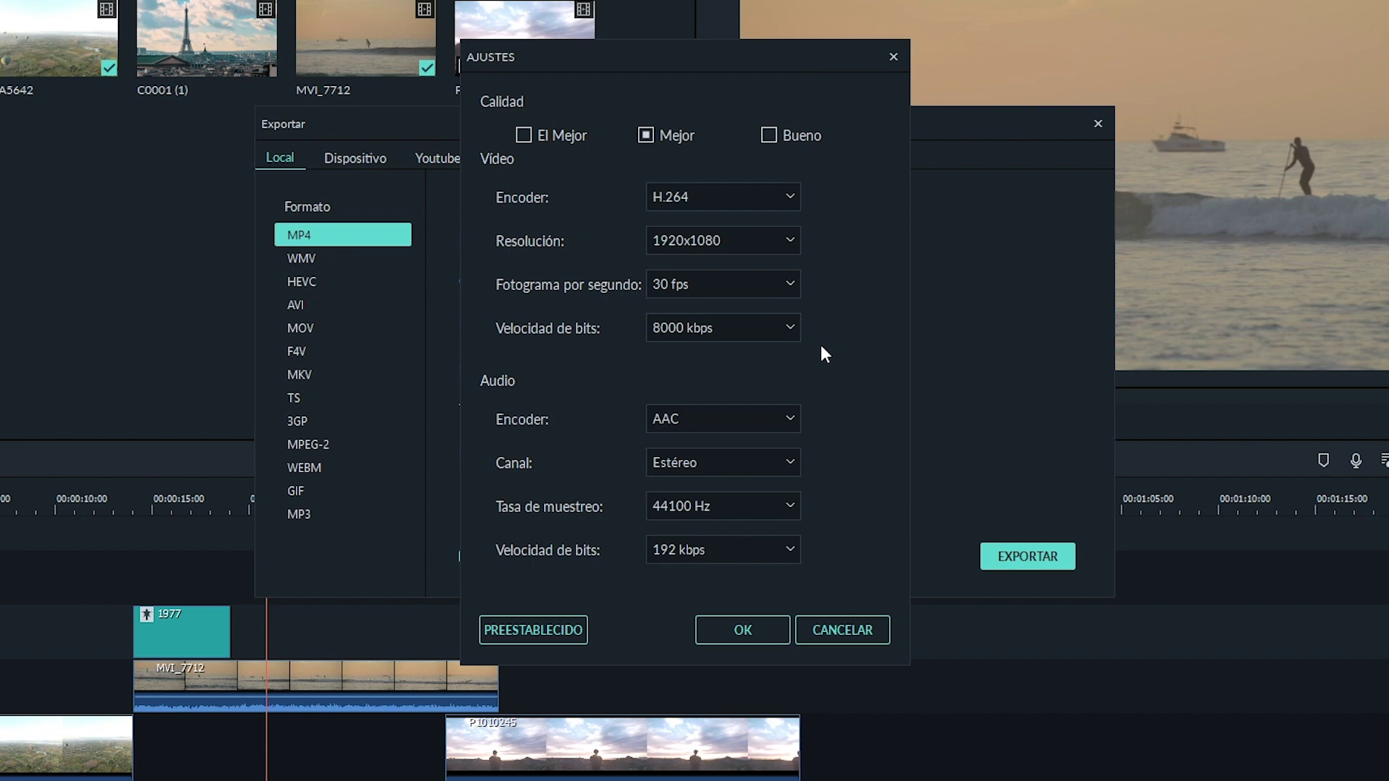
Review the video bit rate and audio channel choices, keep 8000 kbps and Estéreo, and accept the export settings
{"action": "left_click", "coordinate": [791, 328]}
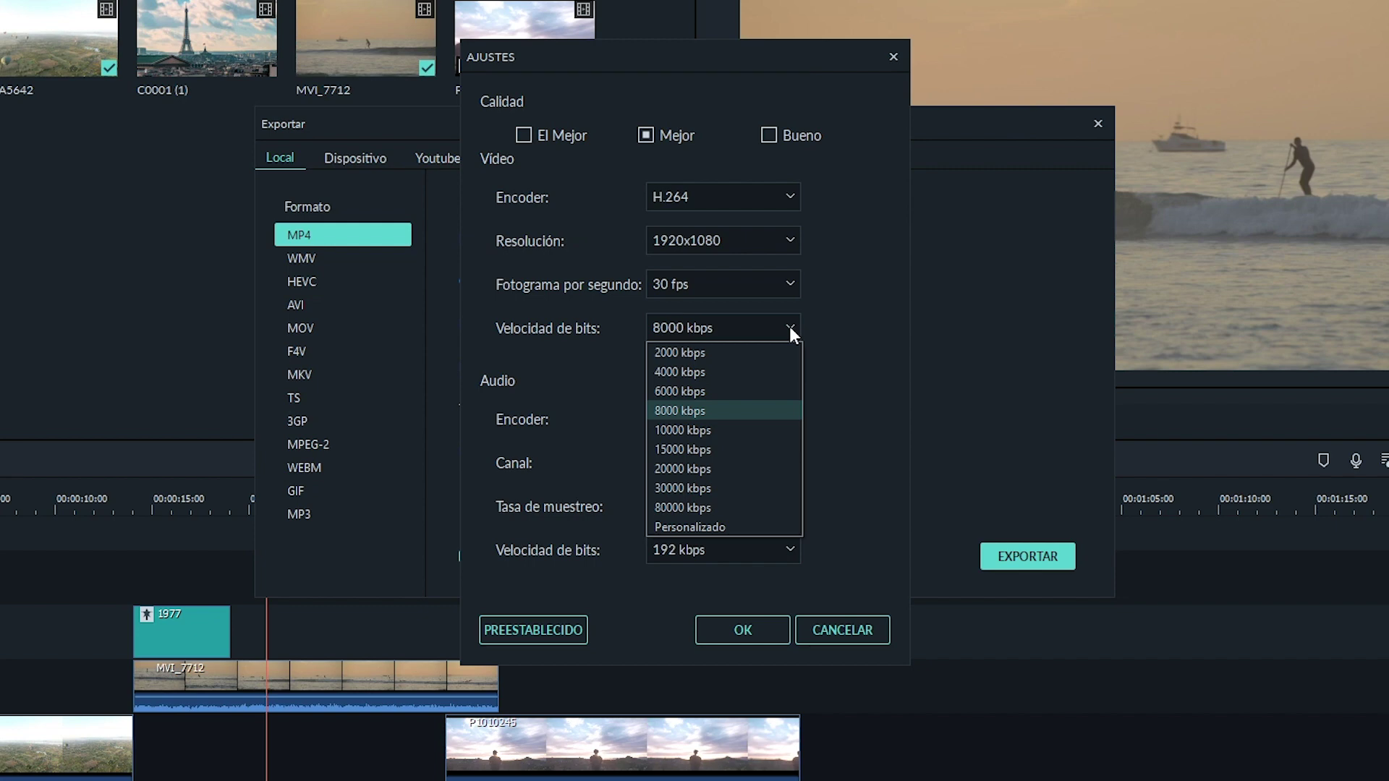
{"action": "left_click", "coordinate": [790, 328]}
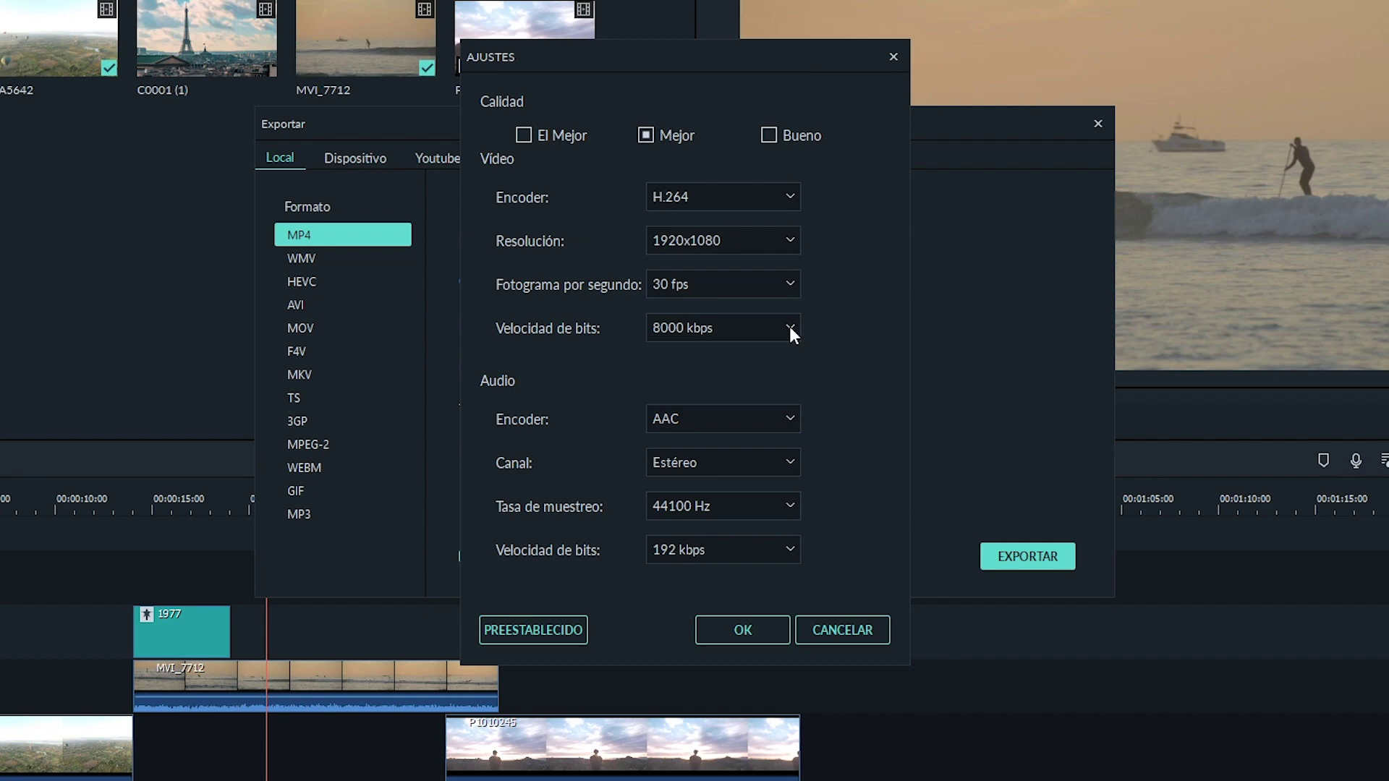
{"action": "left_click", "coordinate": [776, 469]}
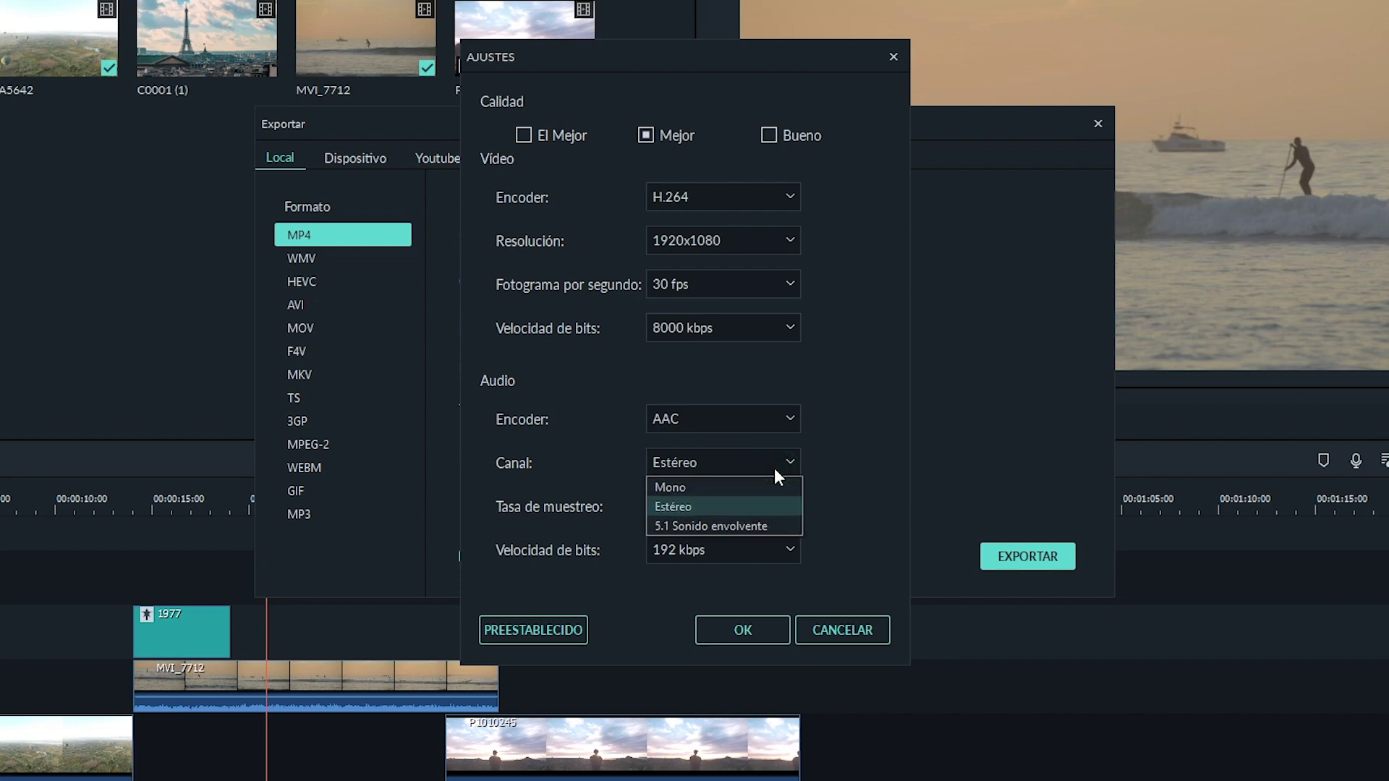
{"action": "left_click", "coordinate": [773, 467]}
{"action": "left_click", "coordinate": [774, 467]}
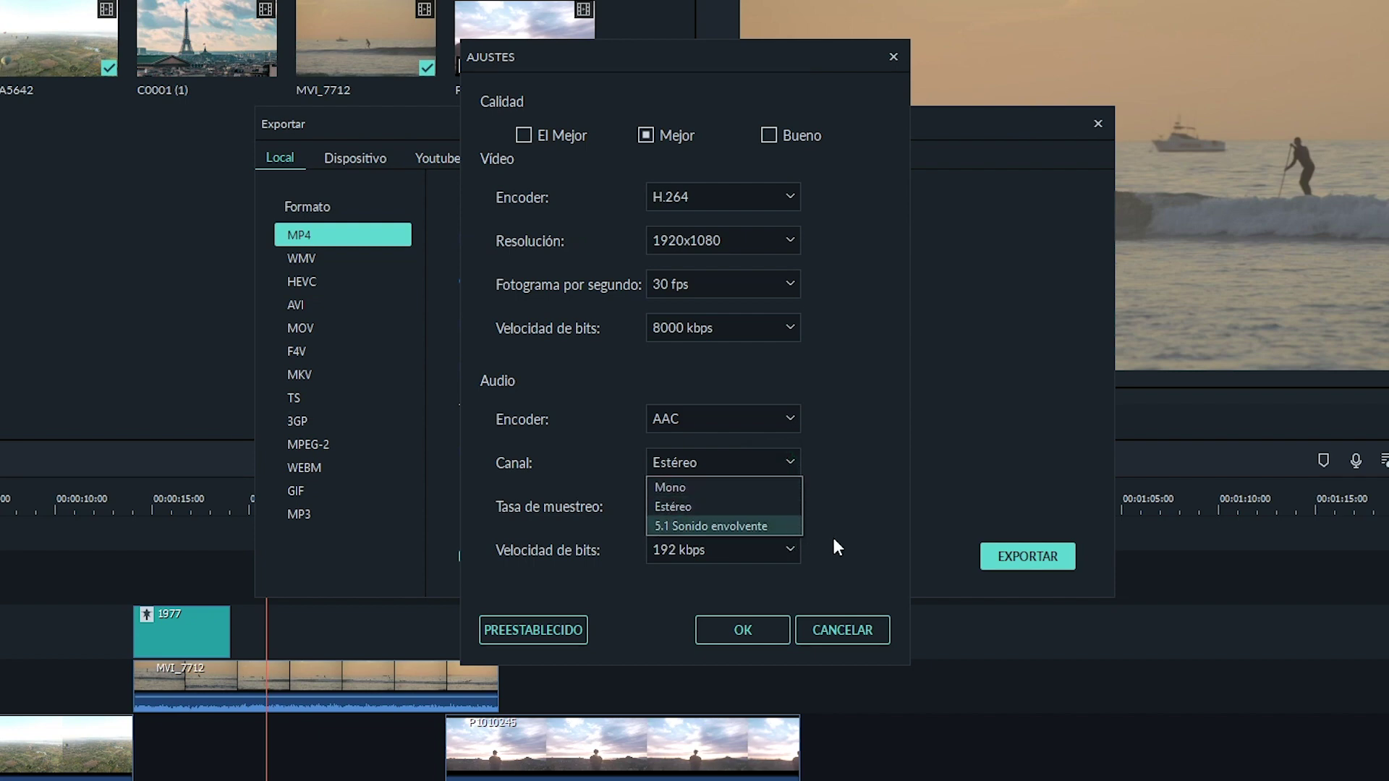
{"action": "left_click", "coordinate": [841, 491]}
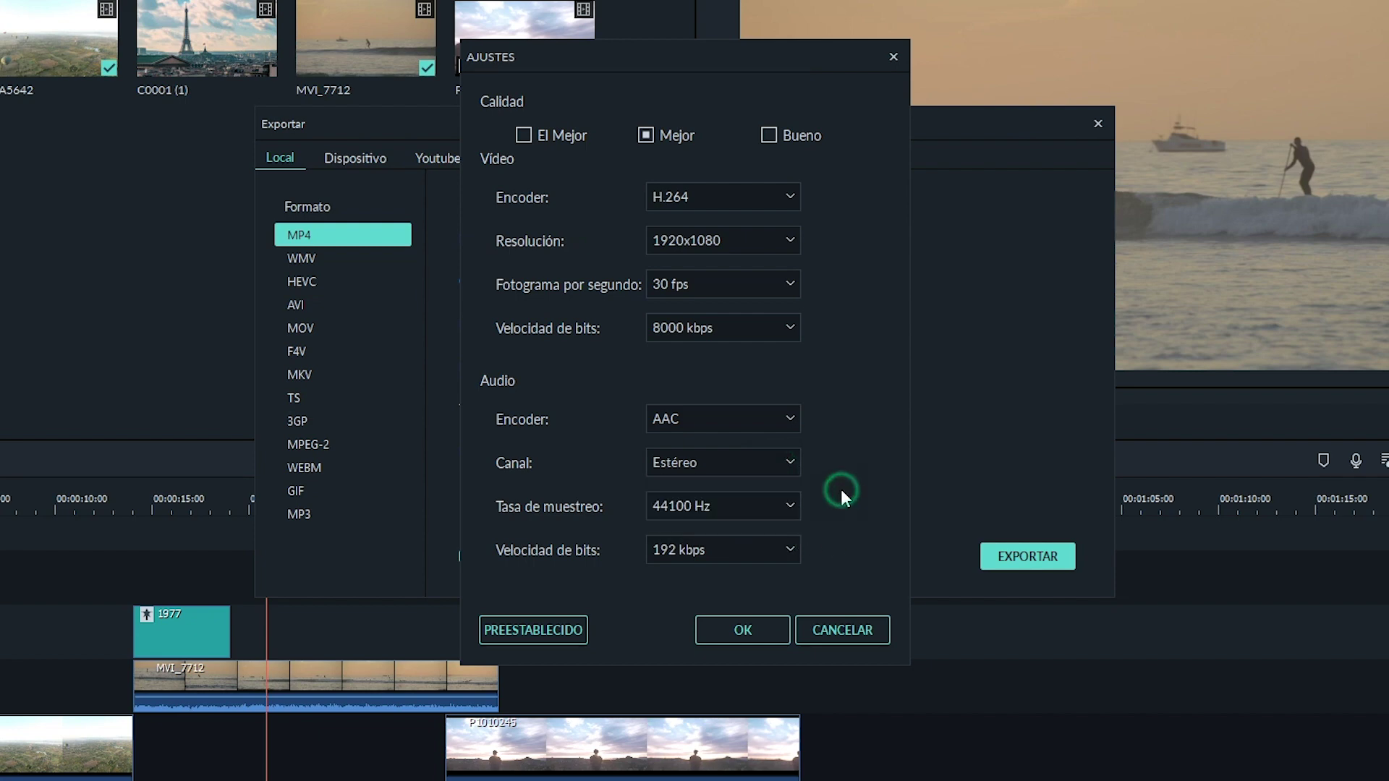
{"action": "left_click", "coordinate": [790, 468]}
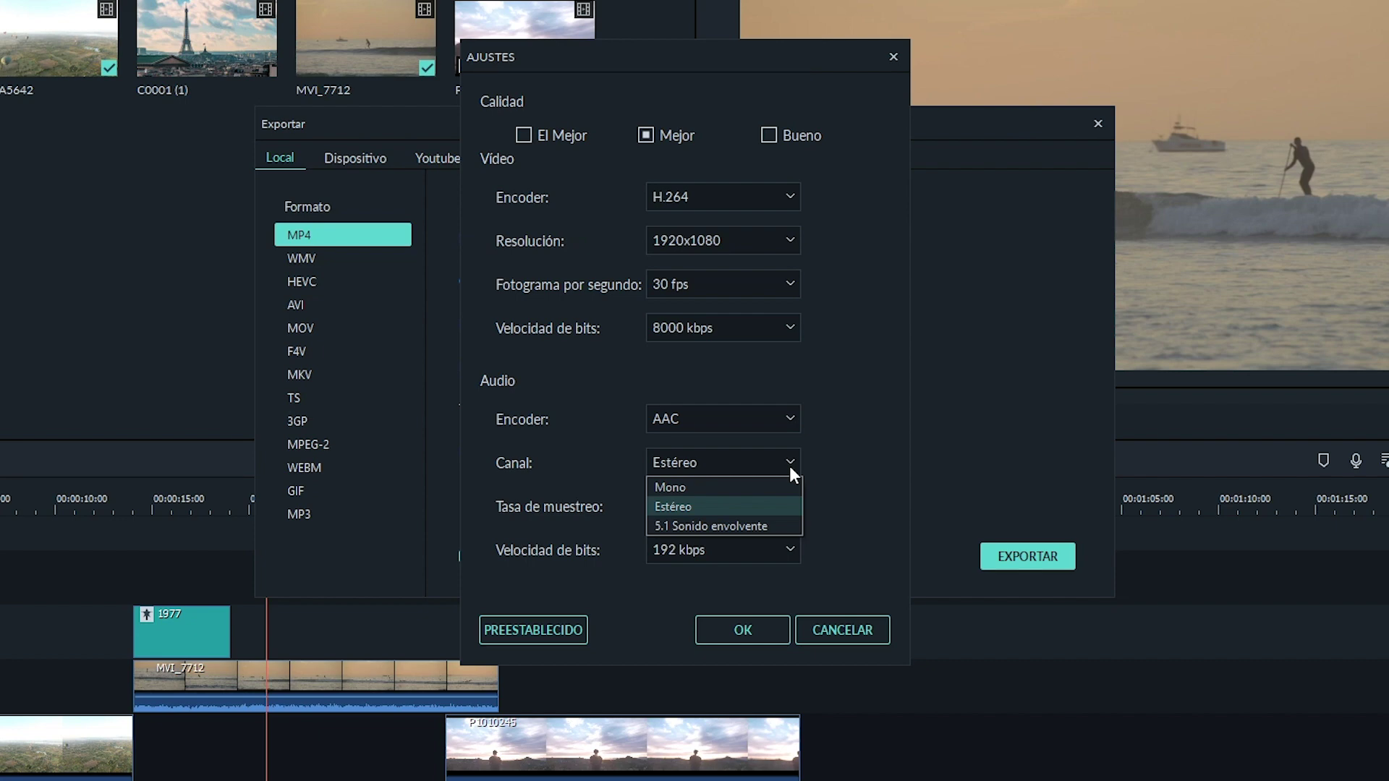
{"action": "left_click", "coordinate": [790, 469]}
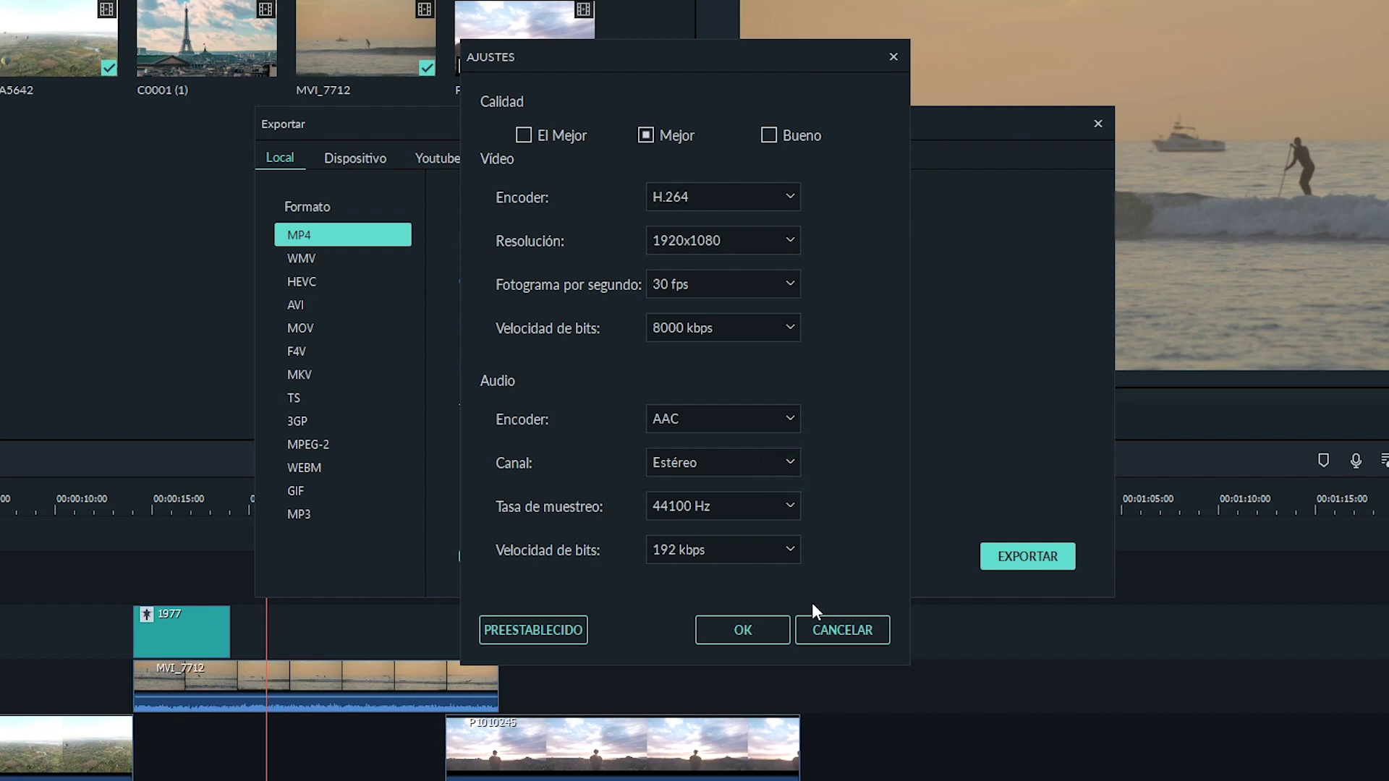
{"action": "left_click", "coordinate": [758, 629]}
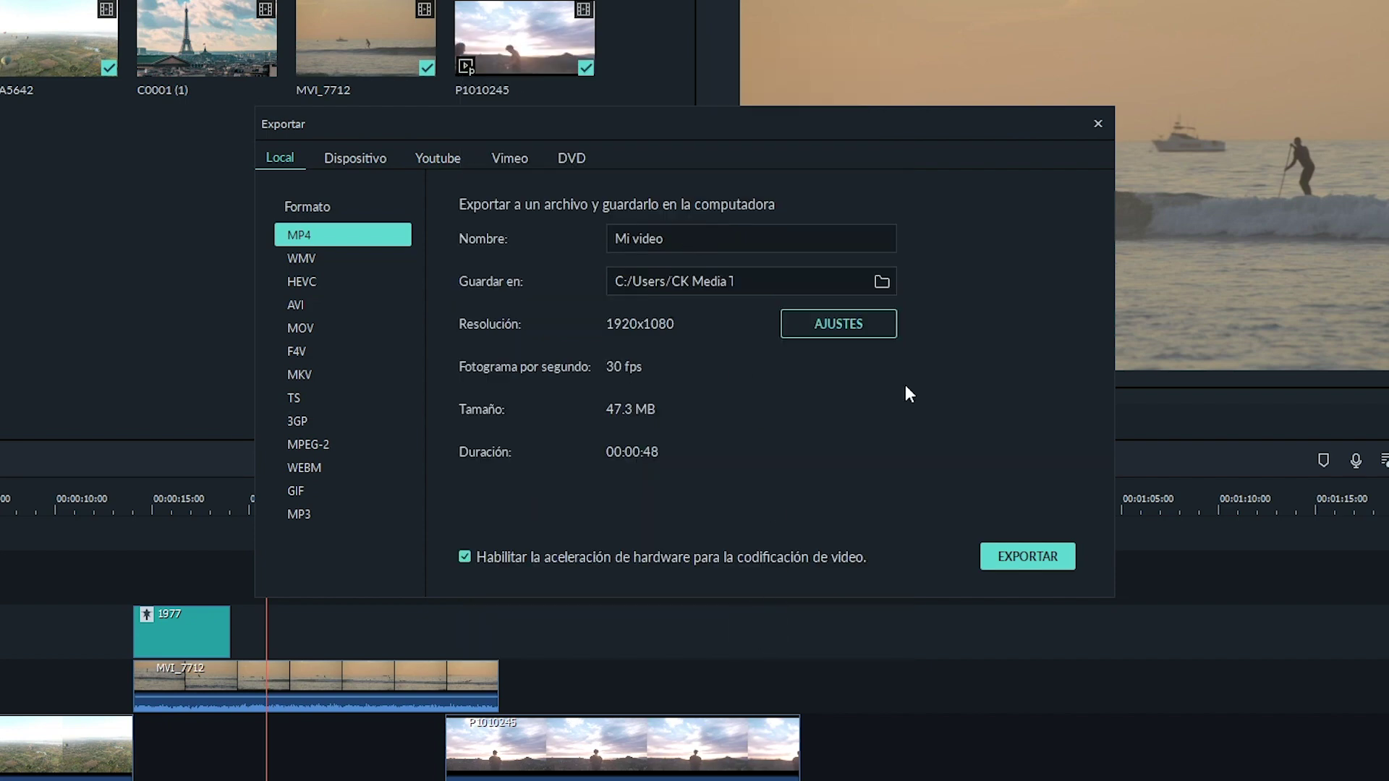
Start exporting the MP4 video and check the choices for what happens when the export finishes
{"action": "left_click", "coordinate": [1018, 568]}
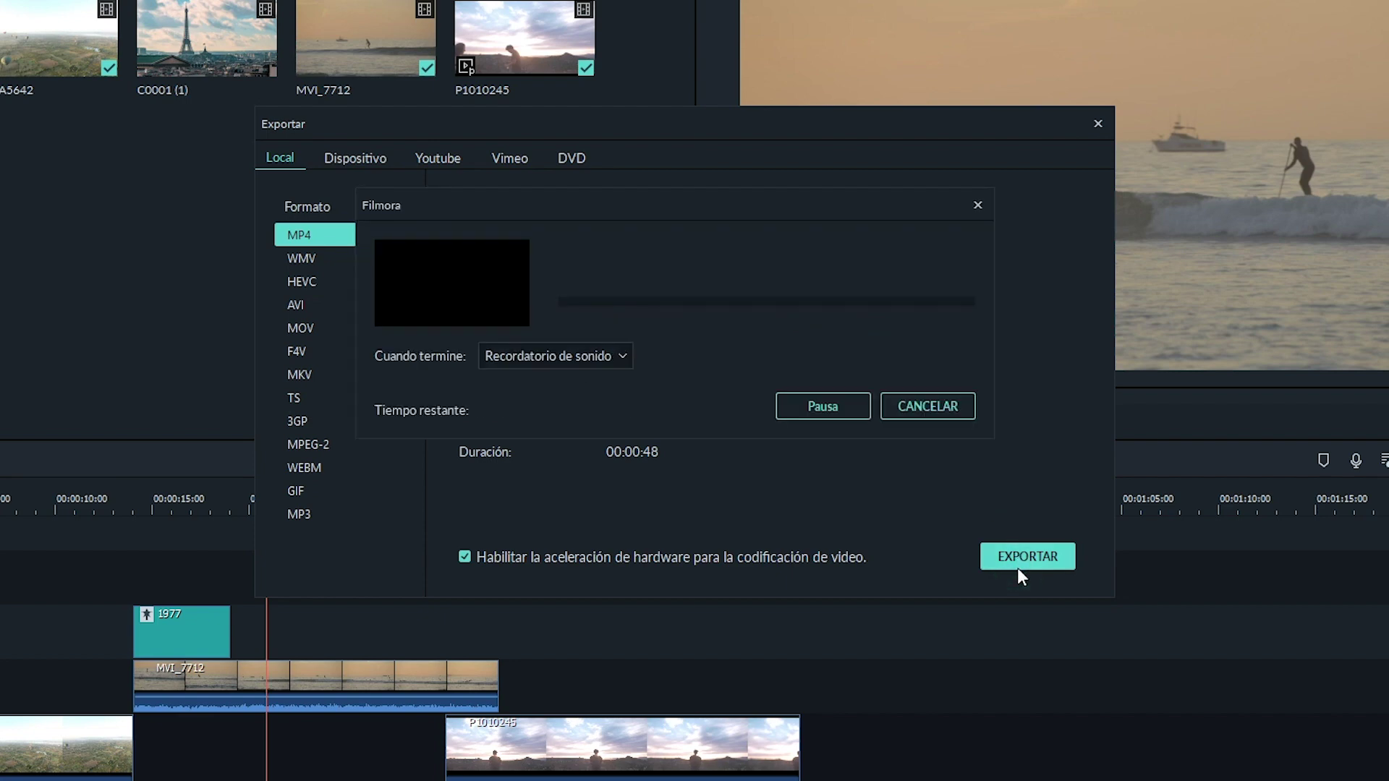
{"action": "left_click", "coordinate": [618, 350]}
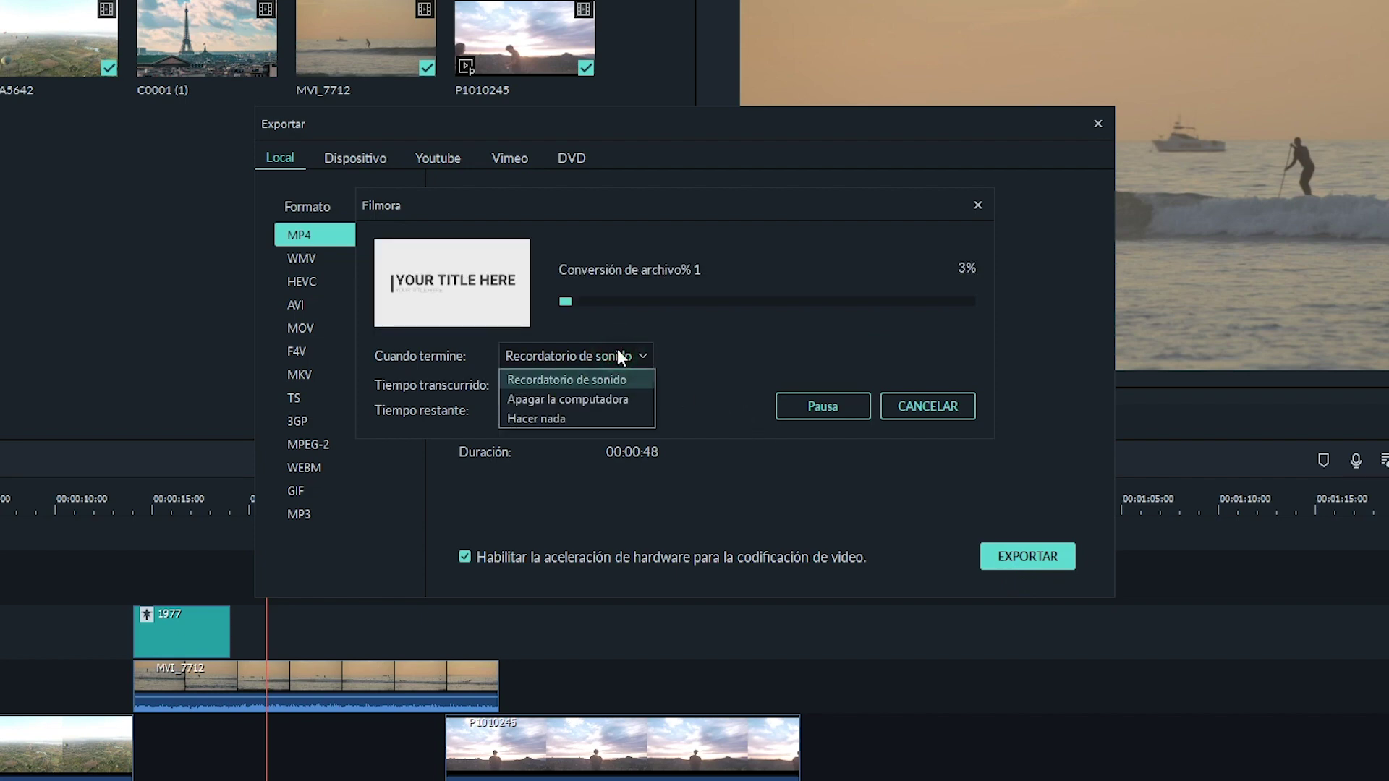
{"action": "left_click", "coordinate": [617, 348]}
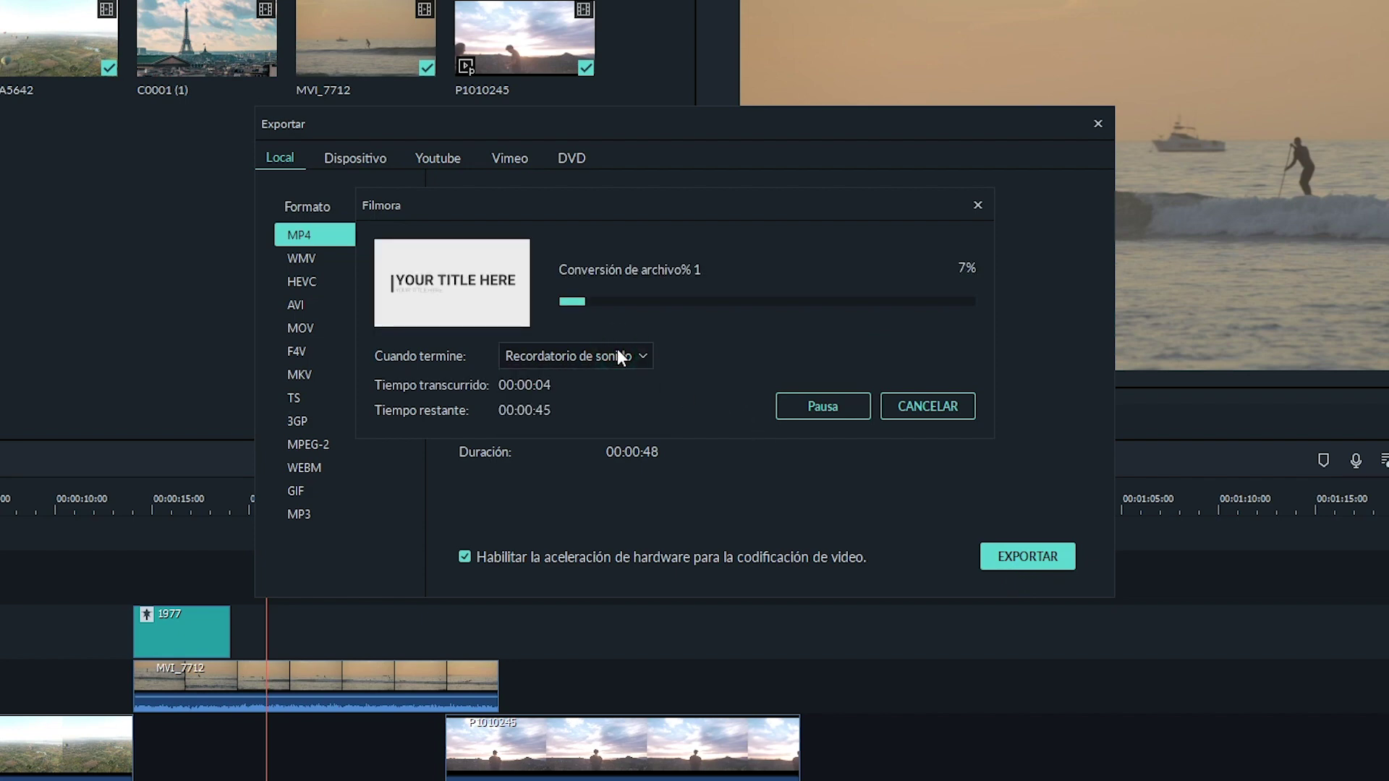
{"action": "left_click", "coordinate": [652, 358]}
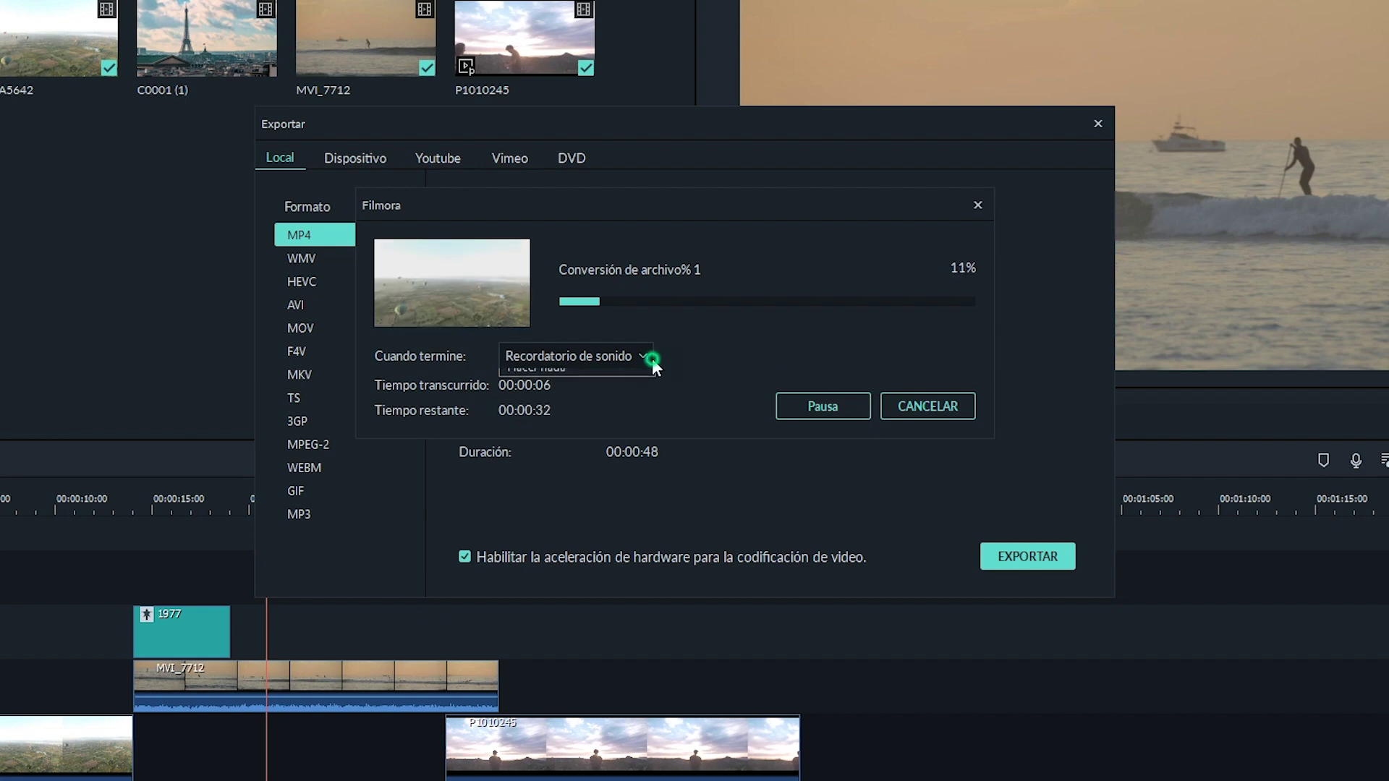
{"action": "left_click", "coordinate": [648, 357]}
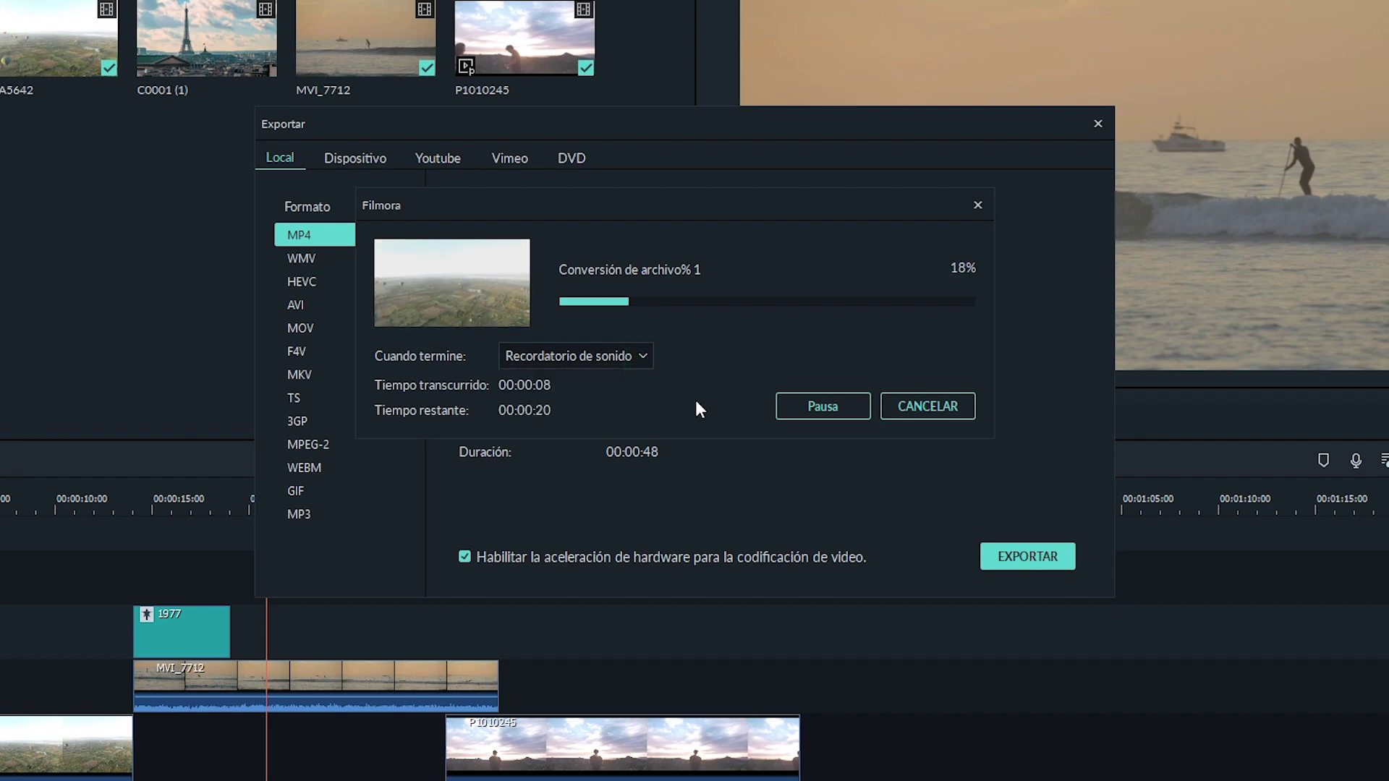
{"action": "left_click", "coordinate": [654, 357]}
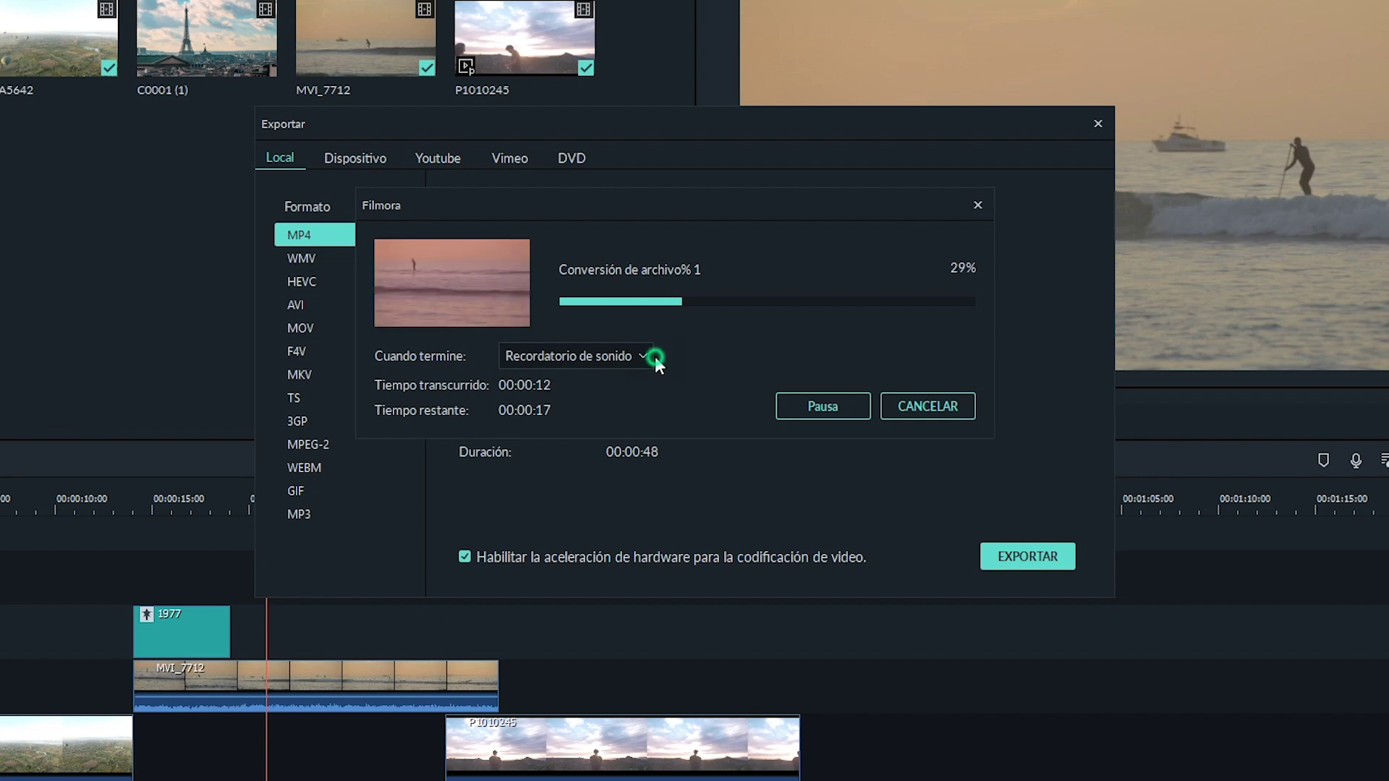